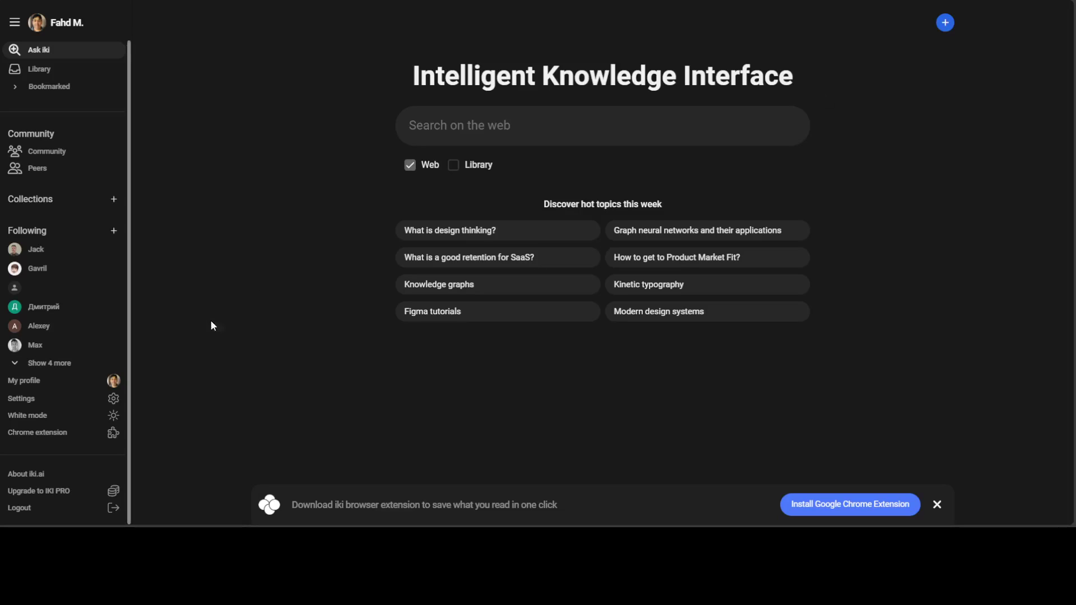
Step: Switch the interface to white mode and return it to dark mode
{"action": "left_click", "coordinate": [43, 420]}
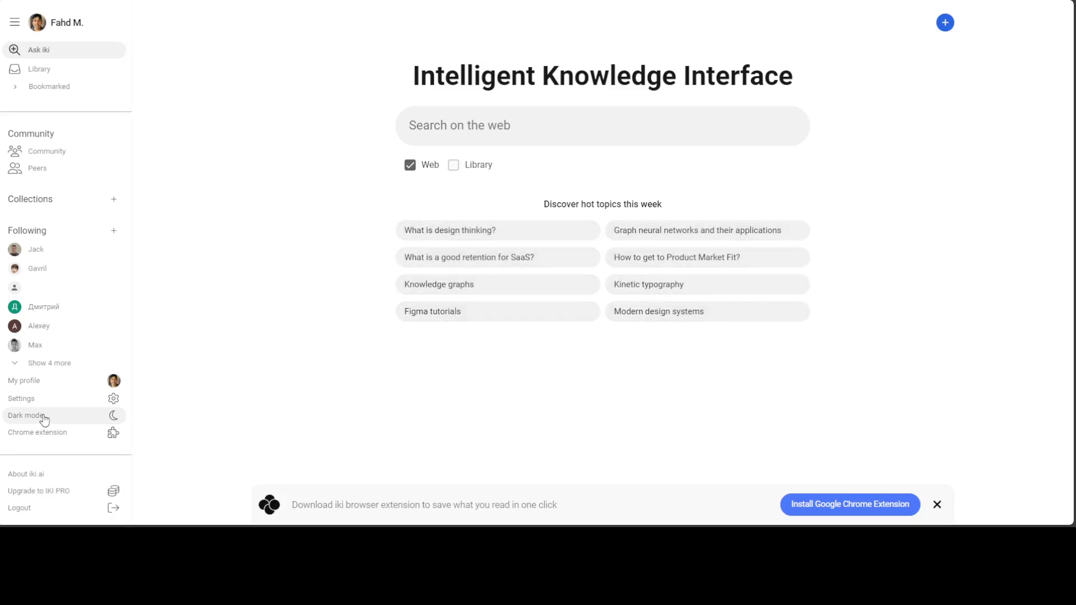
{"action": "left_click", "coordinate": [20, 420]}
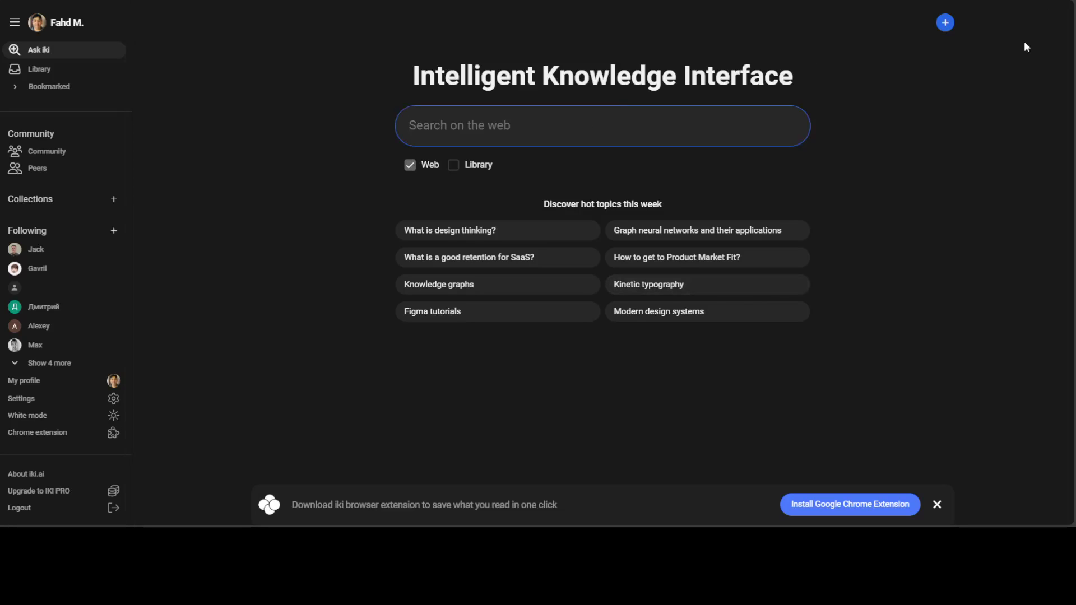
Step: Enlarge the page by two zoom levels and dismiss the browser extension banner
{"action": "key", "text": "ctrl+plus"}
{"action": "key", "text": "ctrl+plus"}
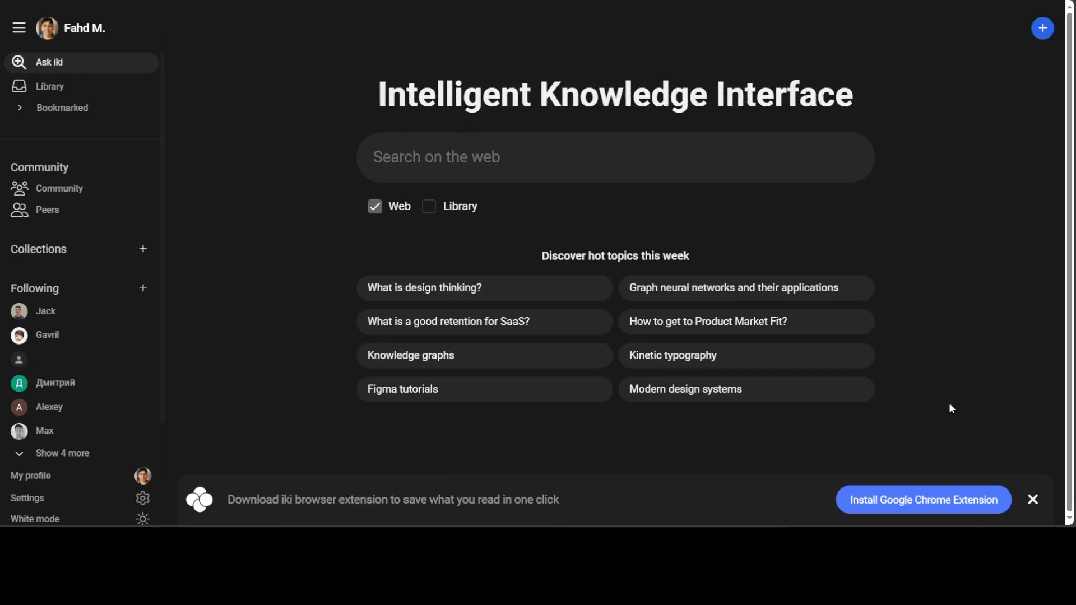
{"action": "left_click", "coordinate": [493, 165]}
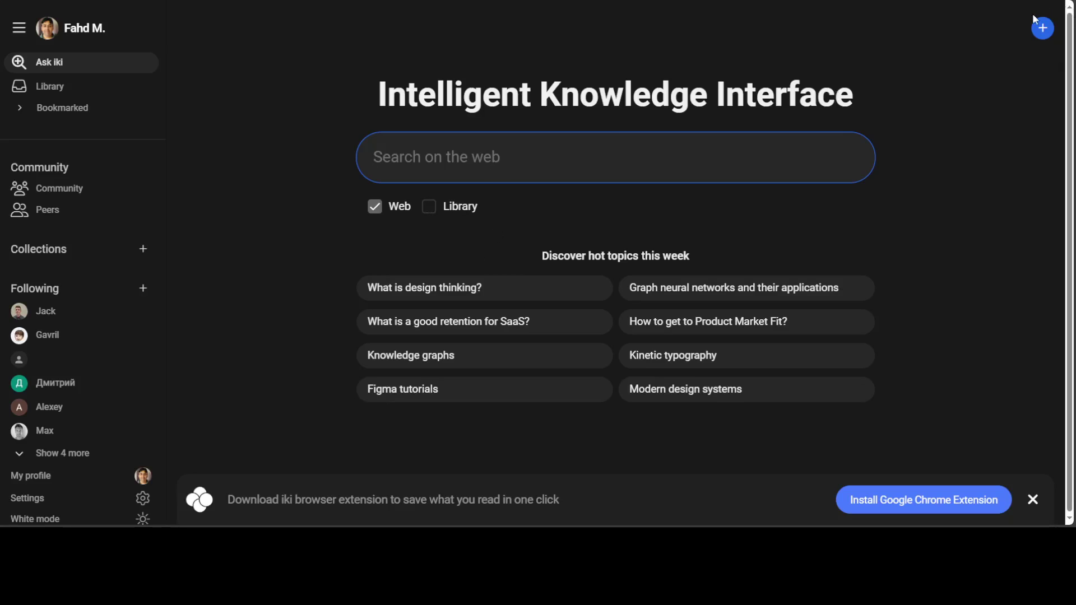
{"action": "left_click", "coordinate": [1042, 31]}
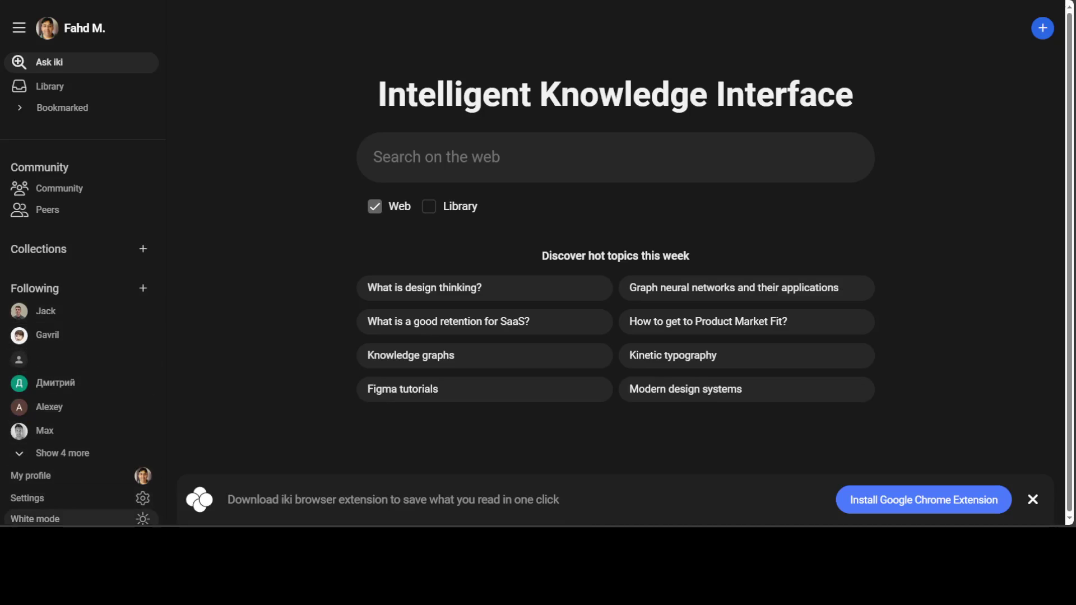
{"action": "scroll", "coordinate": [160, 518], "scroll_direction": "down", "scroll_amount": 3}
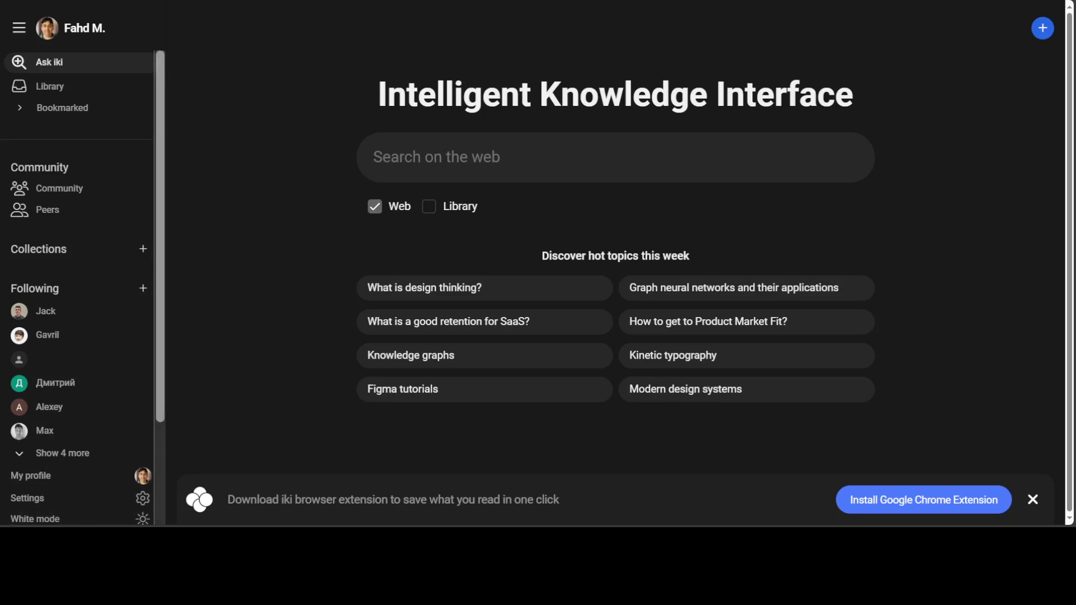
{"action": "scroll", "coordinate": [154, 291], "scroll_direction": "up", "scroll_amount": 3}
{"action": "scroll", "coordinate": [153, 300], "scroll_direction": "down", "scroll_amount": 3}
{"action": "scroll", "coordinate": [165, 303], "scroll_direction": "up", "scroll_amount": 3}
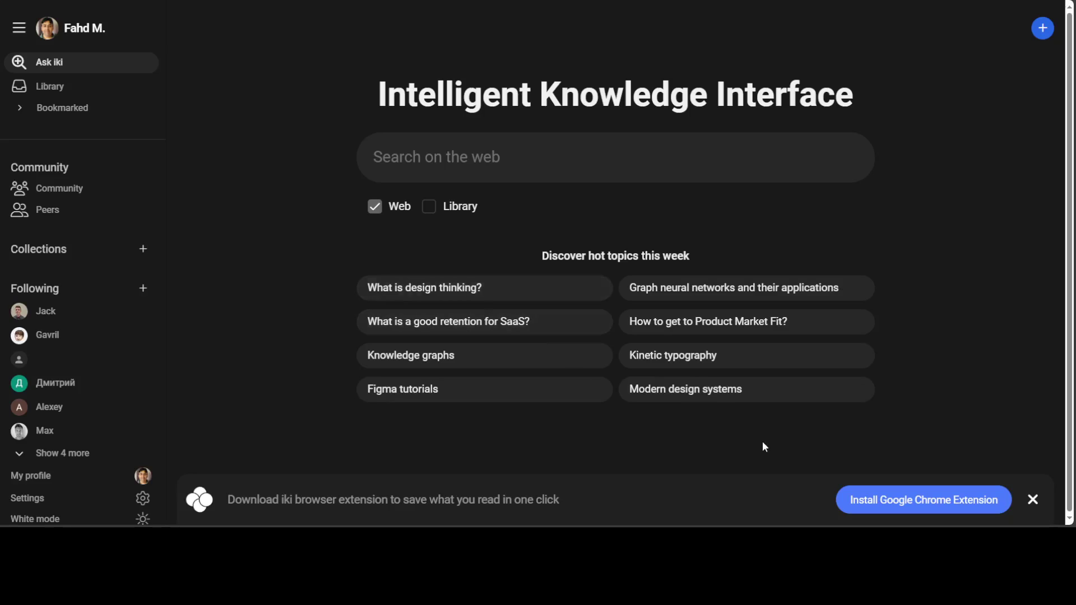
{"action": "left_click", "coordinate": [1033, 499]}
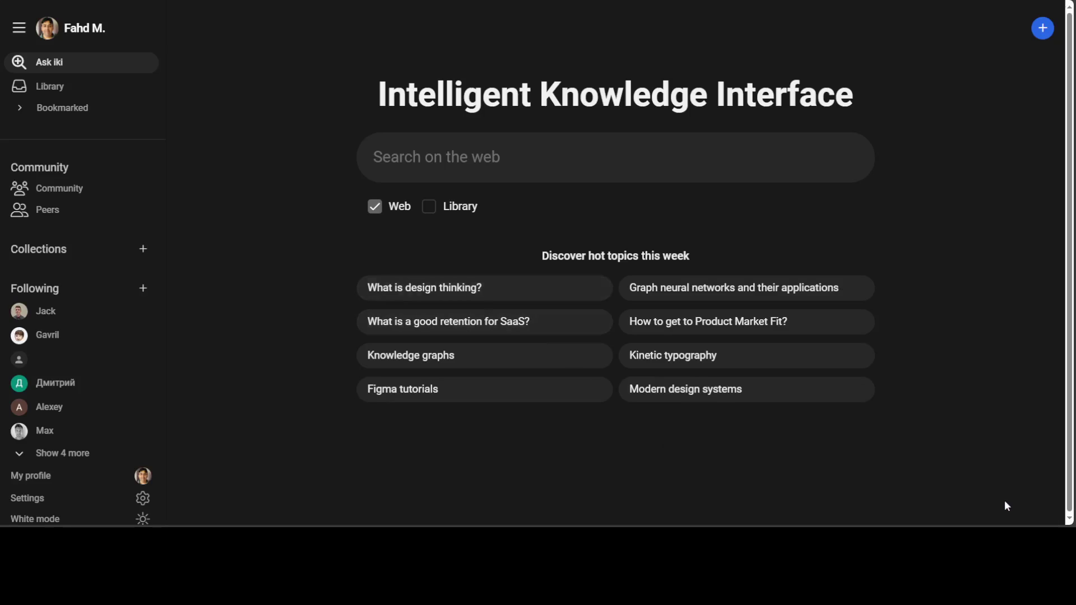
Step: Switch the search source between Web and Library, ending on Web
{"action": "left_click", "coordinate": [526, 162]}
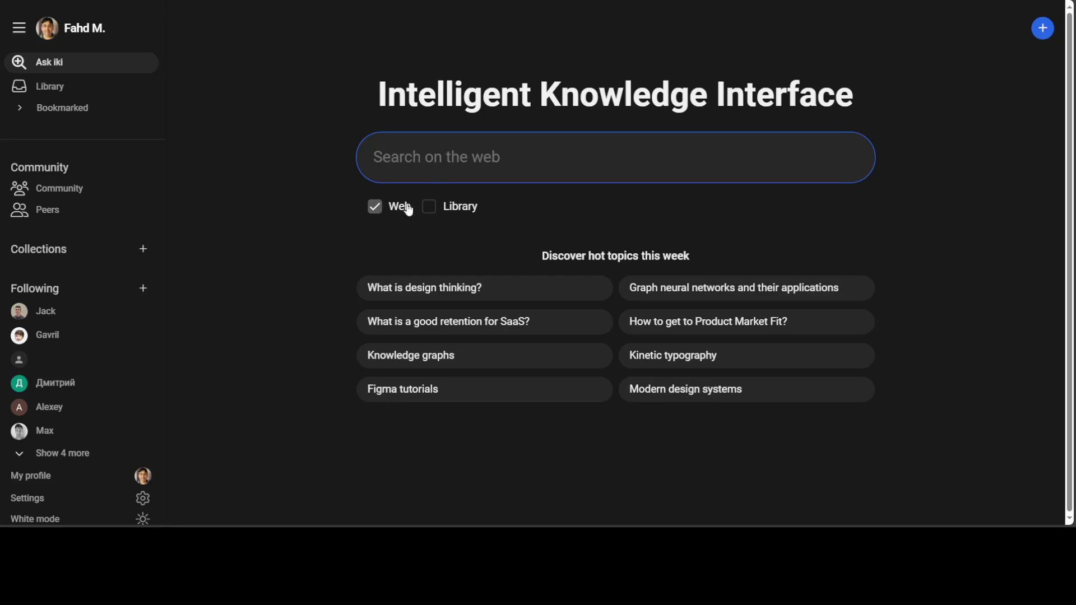
{"action": "left_click", "coordinate": [430, 214]}
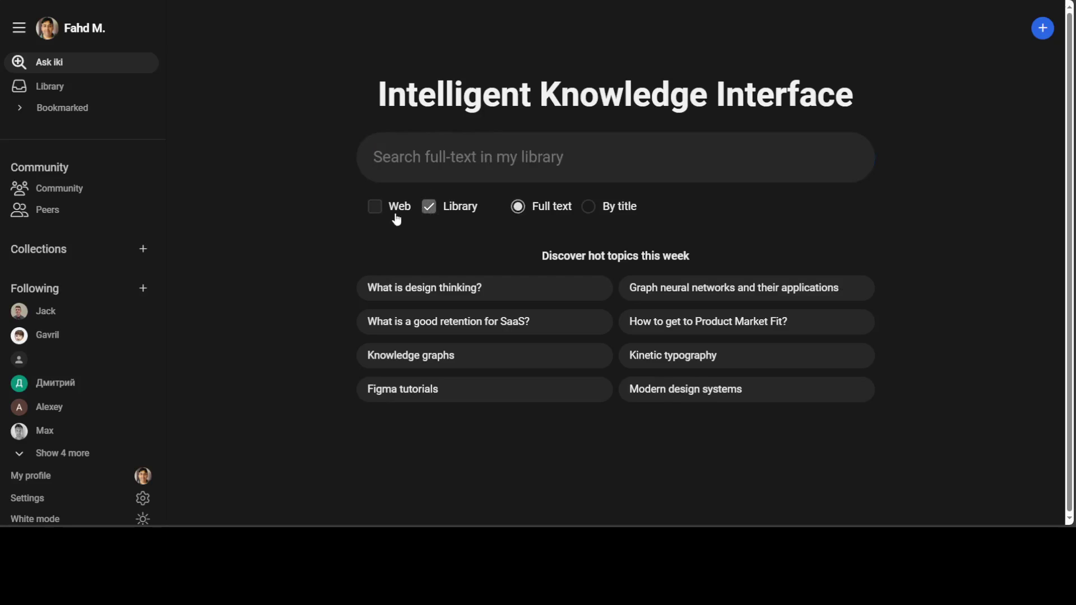
{"action": "left_click", "coordinate": [376, 211]}
{"action": "left_click", "coordinate": [429, 213]}
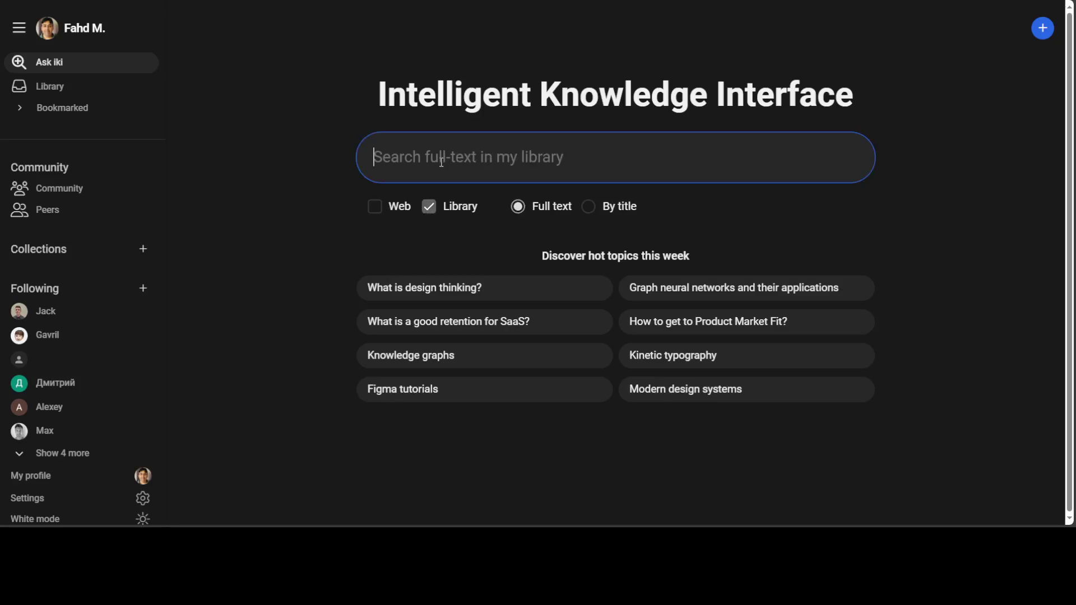
{"action": "left_click", "coordinate": [375, 208]}
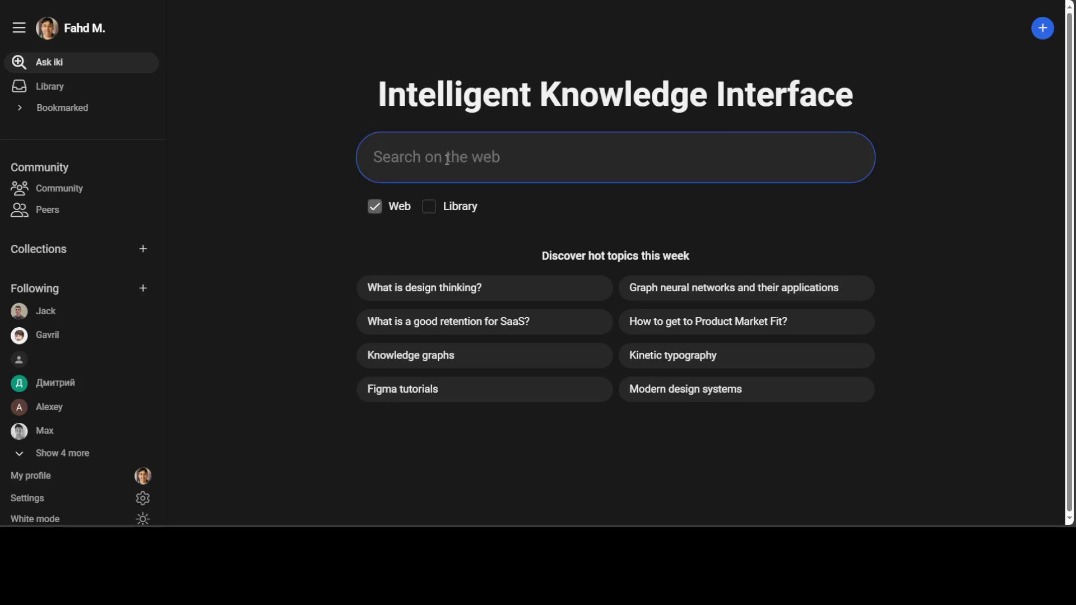
Step: Search the web for "What is PMON in Oracle database?" and view the Copilot answer from its beginning
{"action": "type", "text": "What is PMON"}
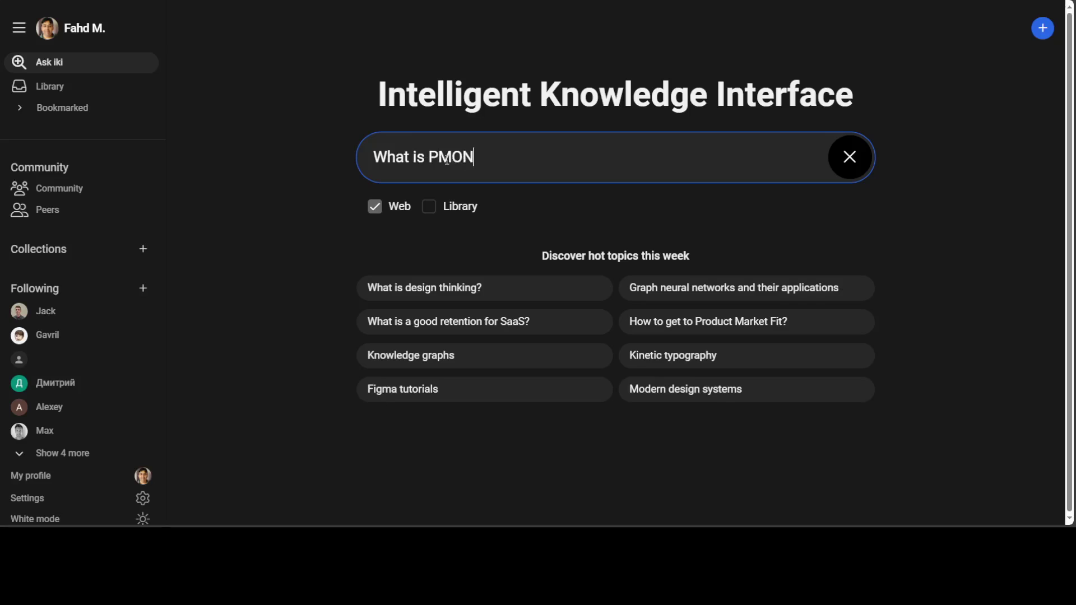
{"action": "type", "text": " in Oracle database"}
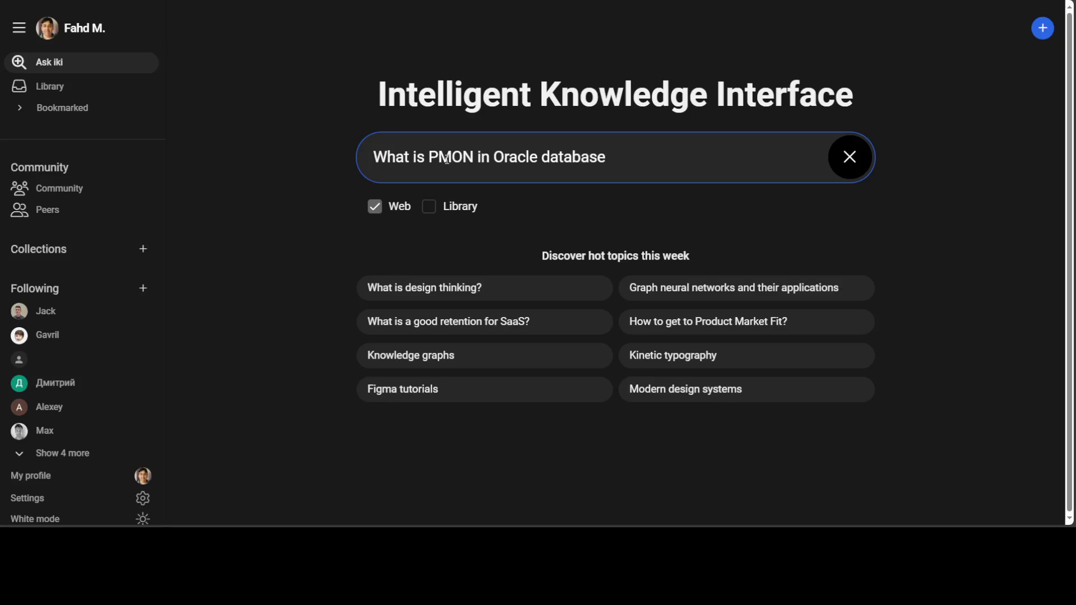
{"action": "type", "text": "?"}
{"action": "key", "text": "Return"}
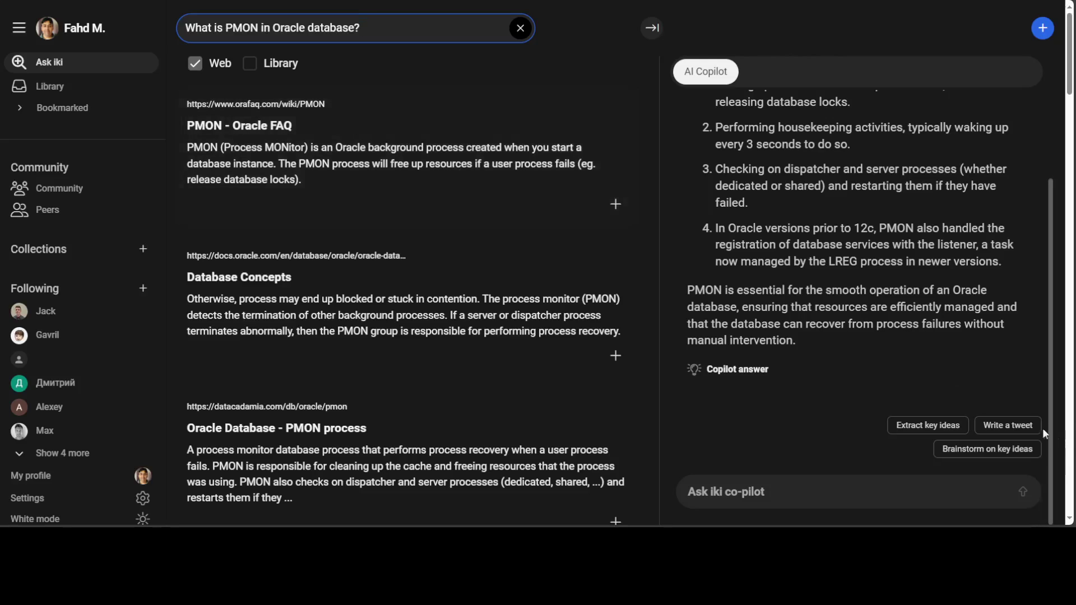
{"action": "scroll", "coordinate": [897, 381], "scroll_direction": "up", "scroll_amount": 3}
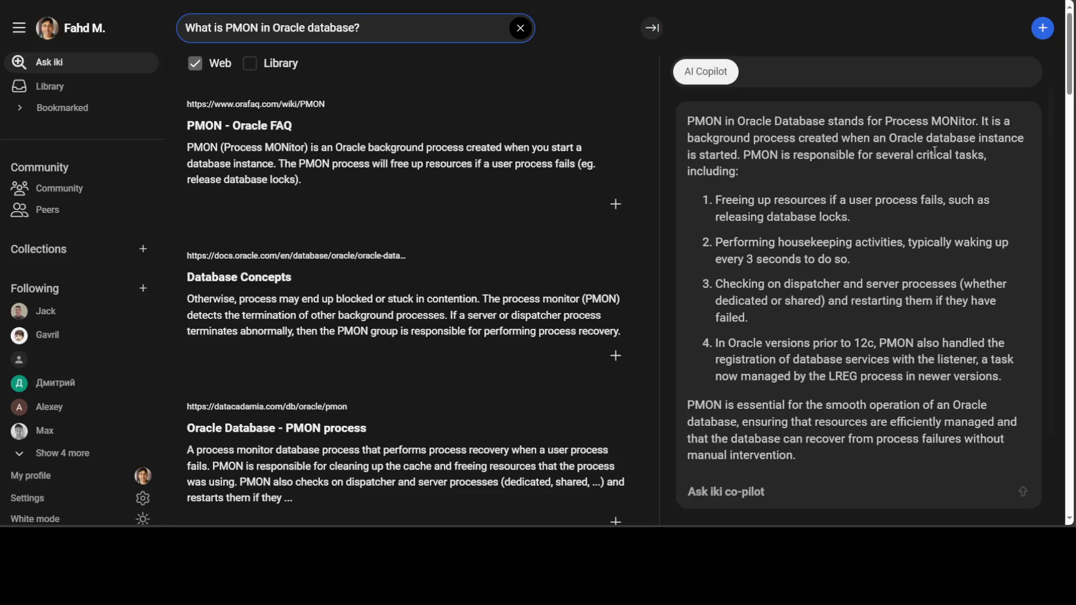
Step: Add the personal website address as a new entry in the AI library
{"action": "left_click", "coordinate": [1043, 28]}
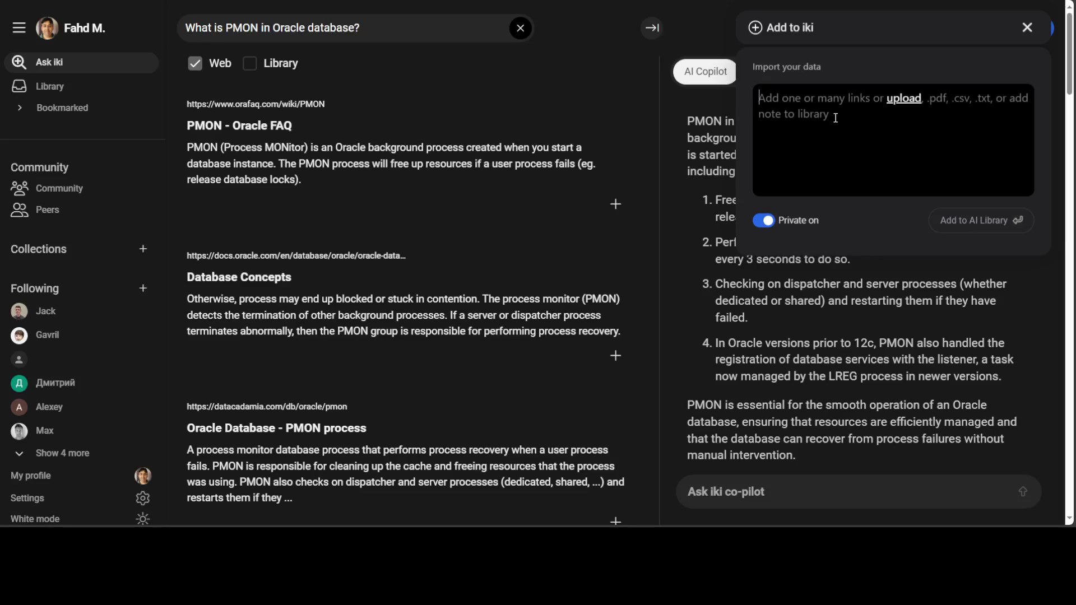
{"action": "type", "text": "fahdmirza.com"}
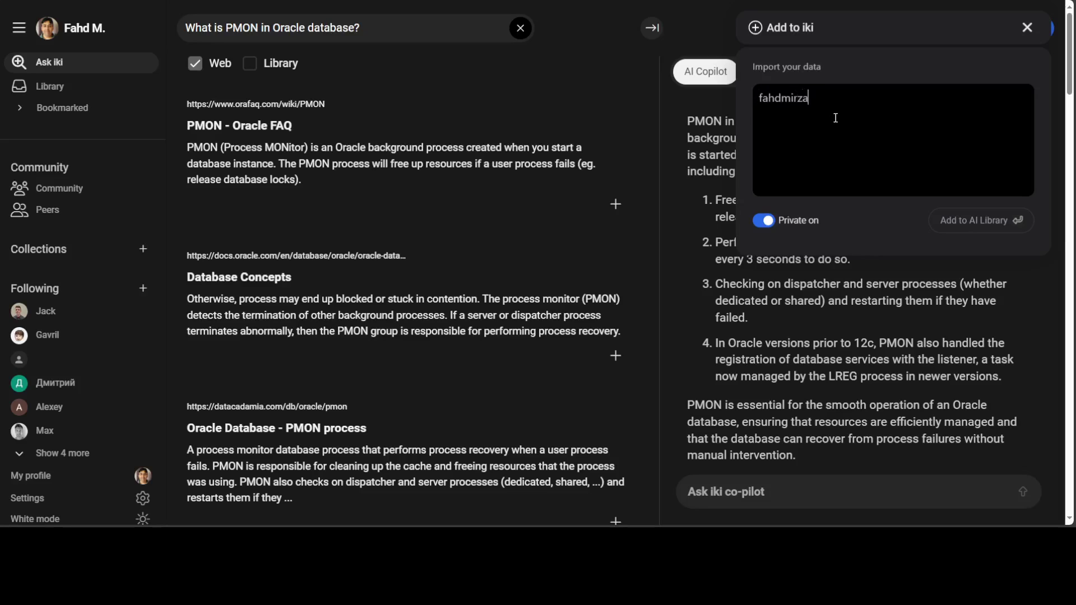
{"action": "left_click", "coordinate": [979, 220]}
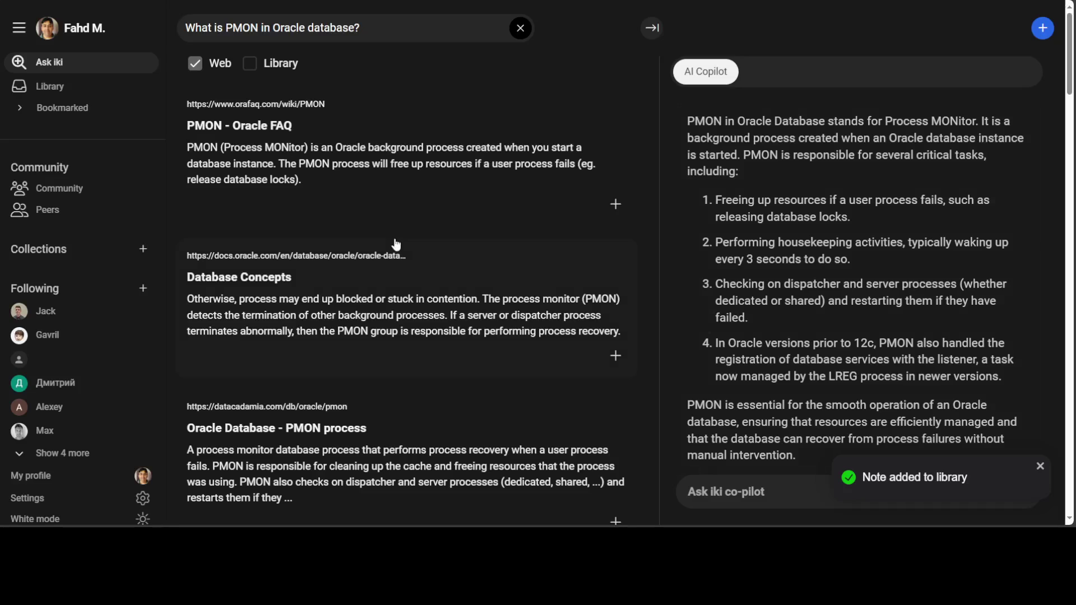
Step: Open the library and look through the saved items
{"action": "left_click", "coordinate": [57, 90]}
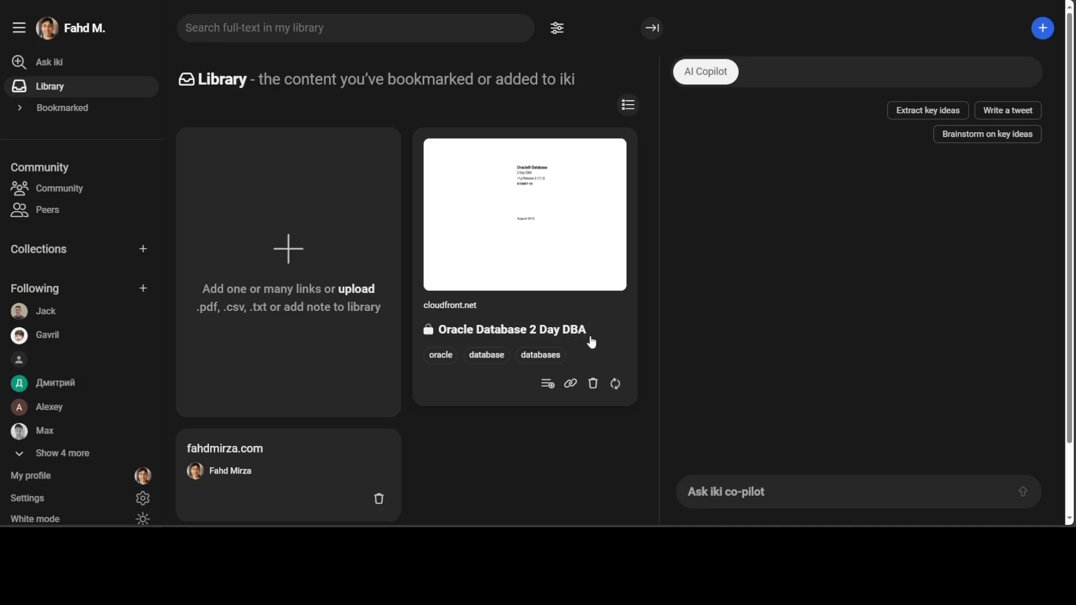
{"action": "scroll", "coordinate": [488, 459], "scroll_direction": "down", "scroll_amount": 2}
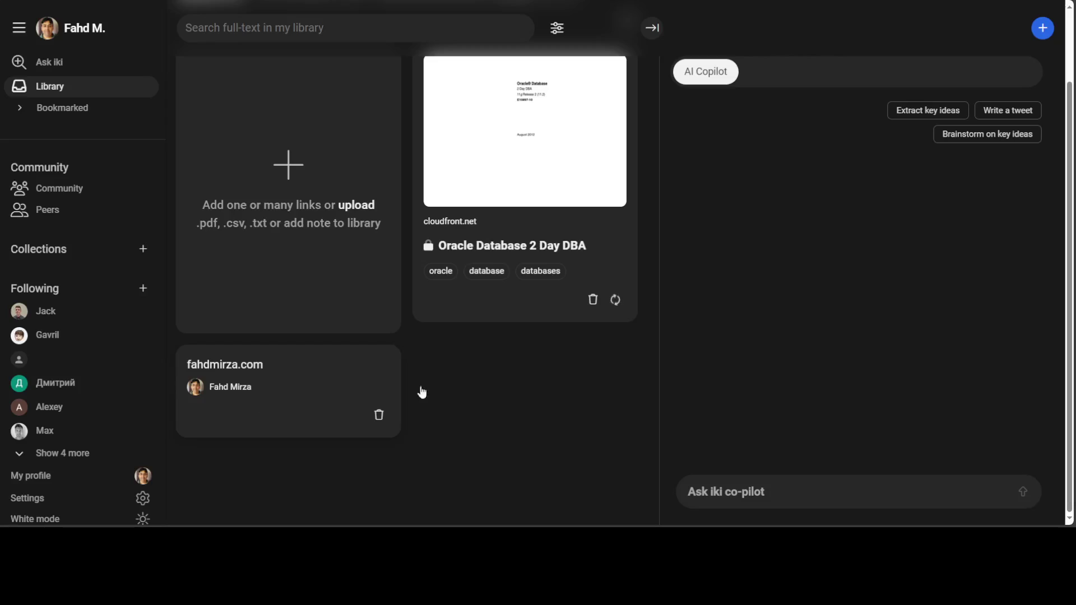
{"action": "scroll", "coordinate": [463, 387], "scroll_direction": "up", "scroll_amount": 2}
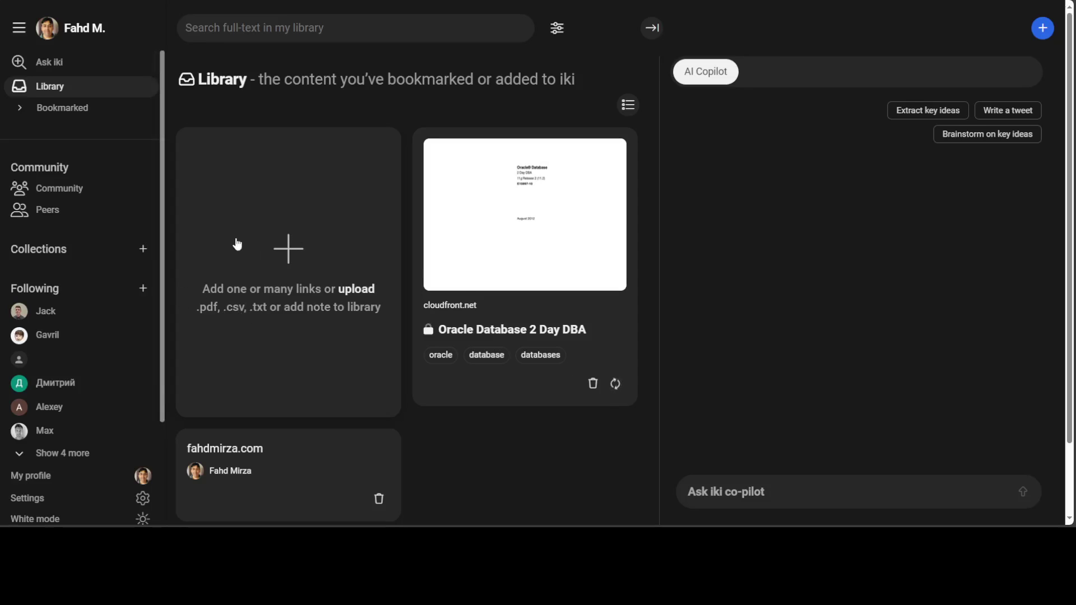
Step: Try to run a full-text library search from Ask iki for "What is PMON in Oracle database?"
{"action": "left_click", "coordinate": [47, 65]}
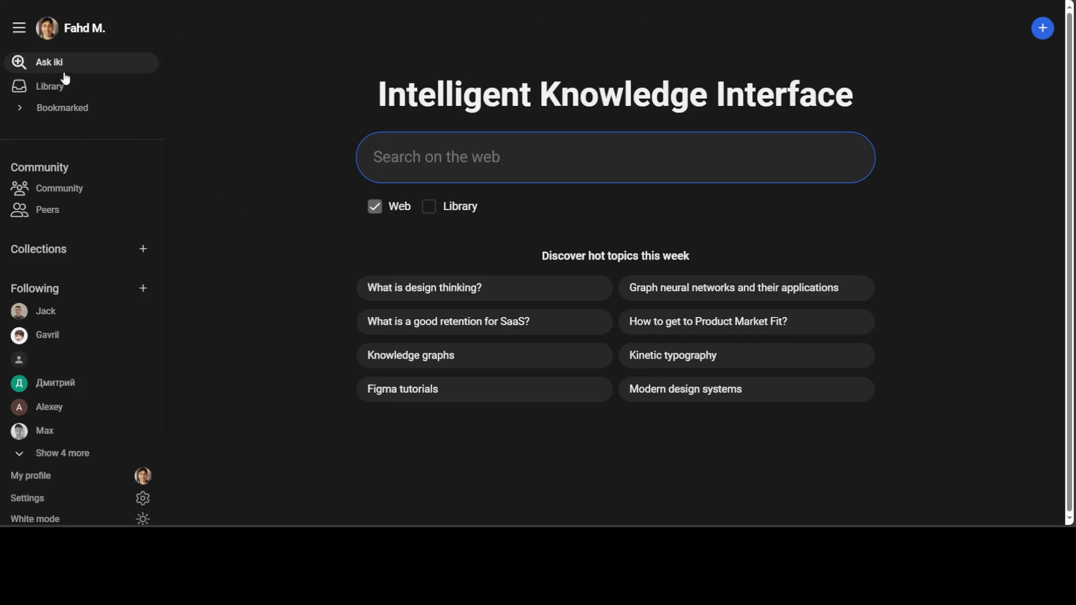
{"action": "left_click", "coordinate": [432, 211]}
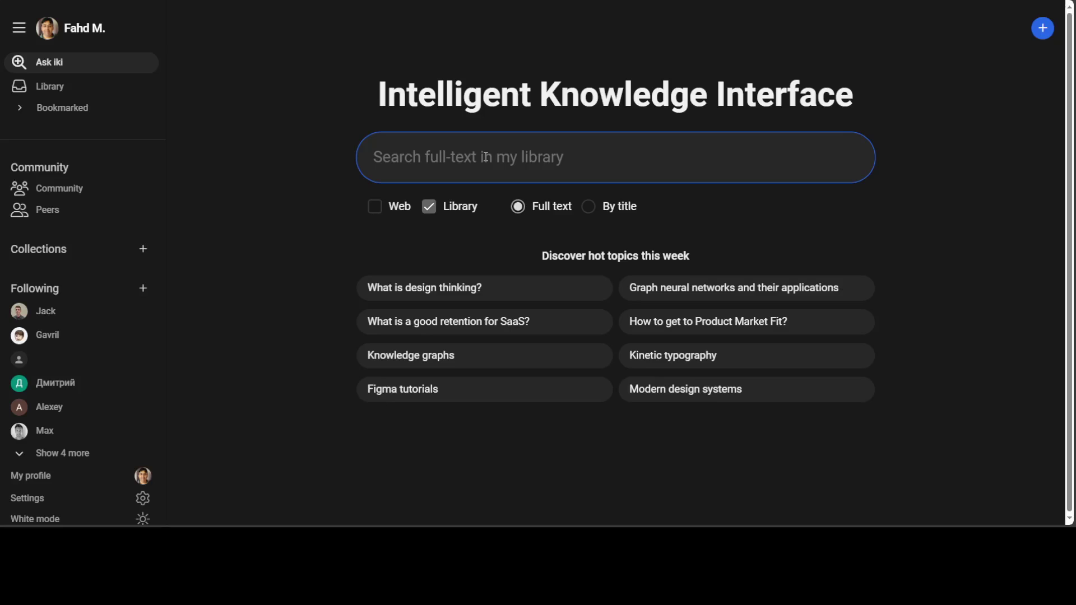
{"action": "type", "text": "What is PMON "}
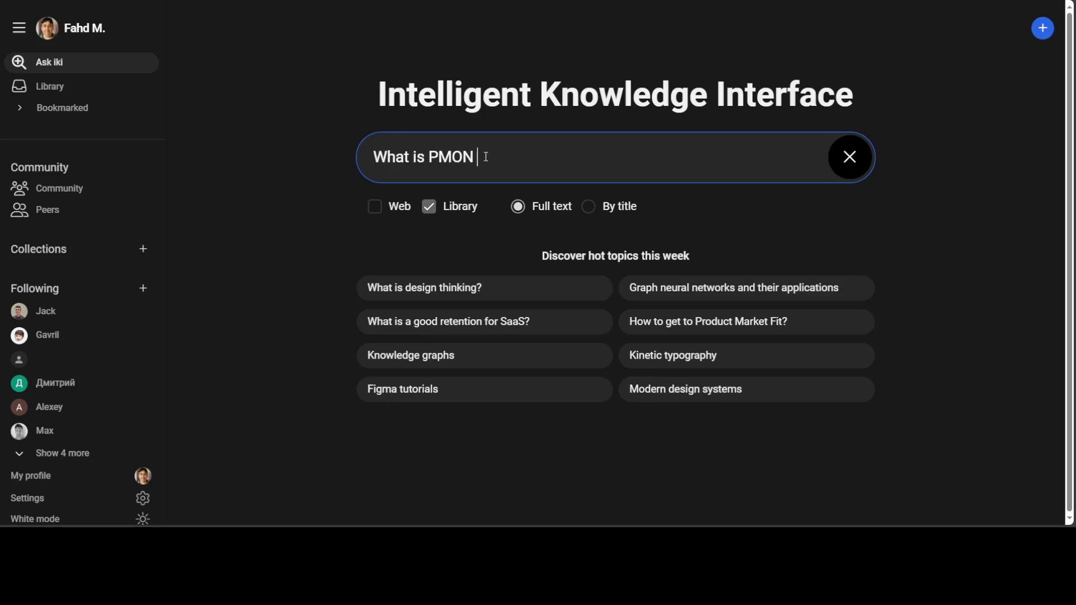
{"action": "type", "text": "in Oracle databas"}
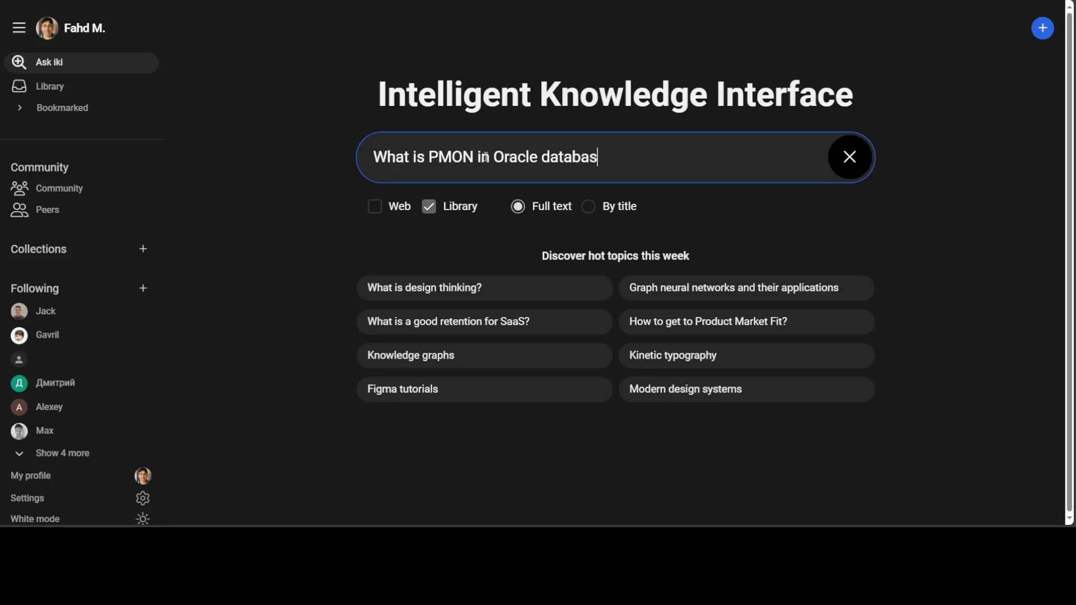
{"action": "type", "text": "e?"}
{"action": "key", "text": "Return"}
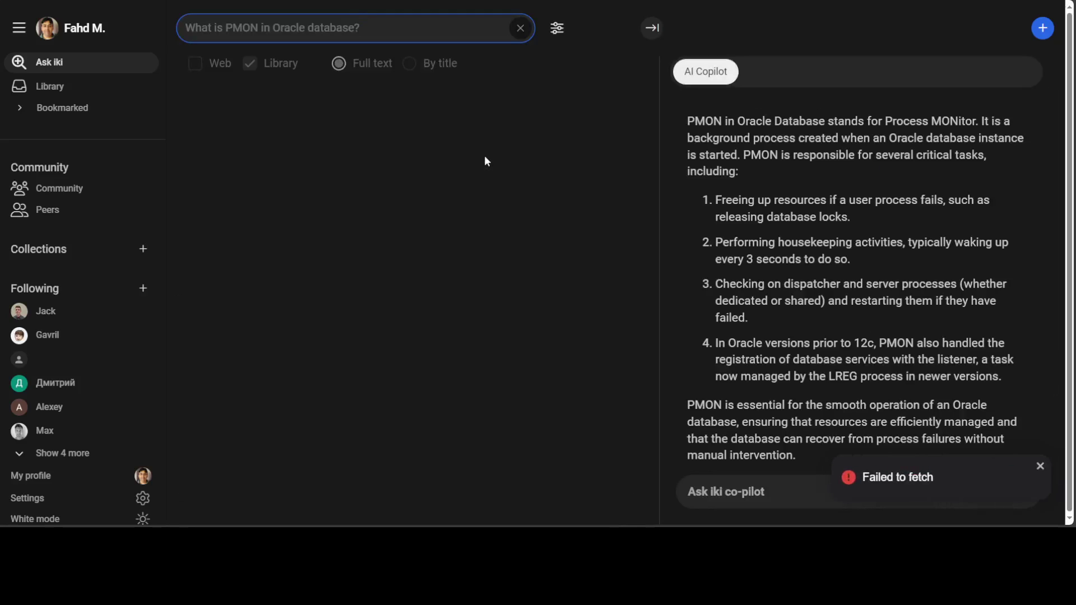
{"action": "left_click", "coordinate": [1040, 466]}
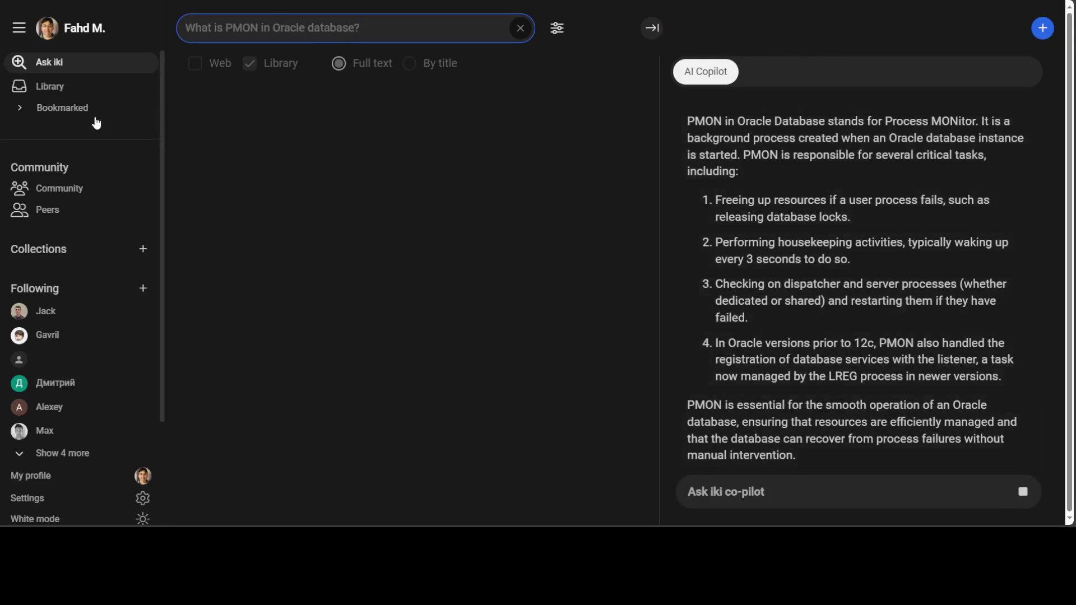
{"action": "left_click", "coordinate": [50, 64]}
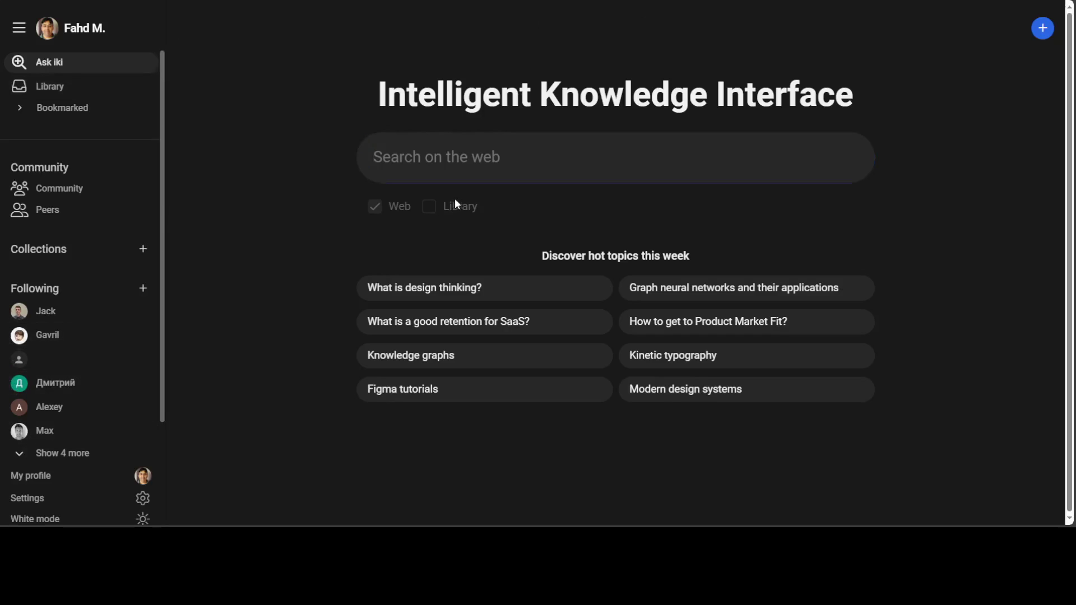
{"action": "left_click", "coordinate": [448, 163]}
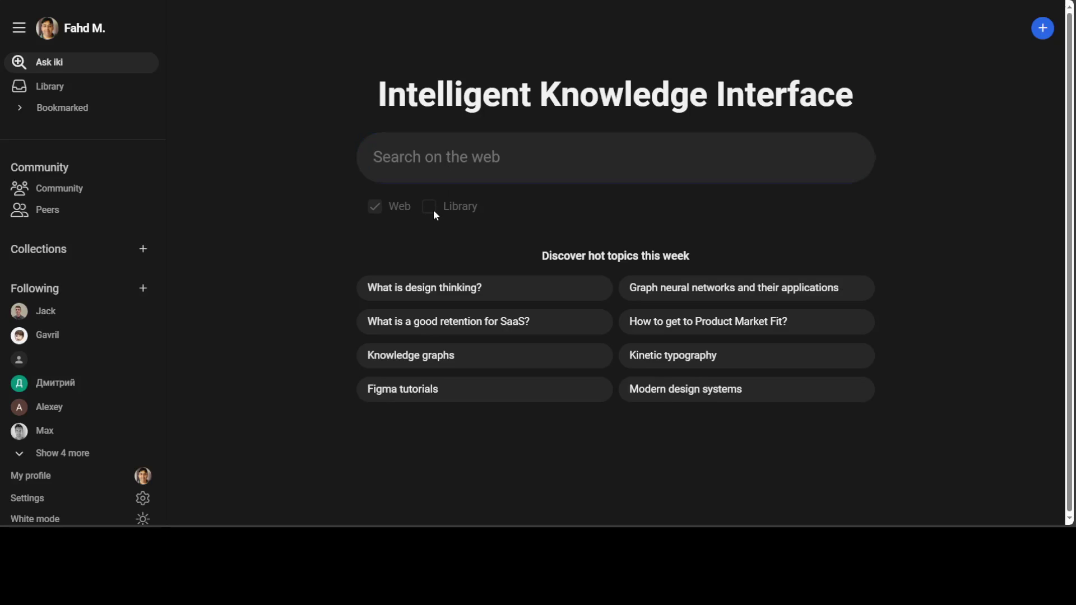
{"action": "left_click", "coordinate": [467, 147]}
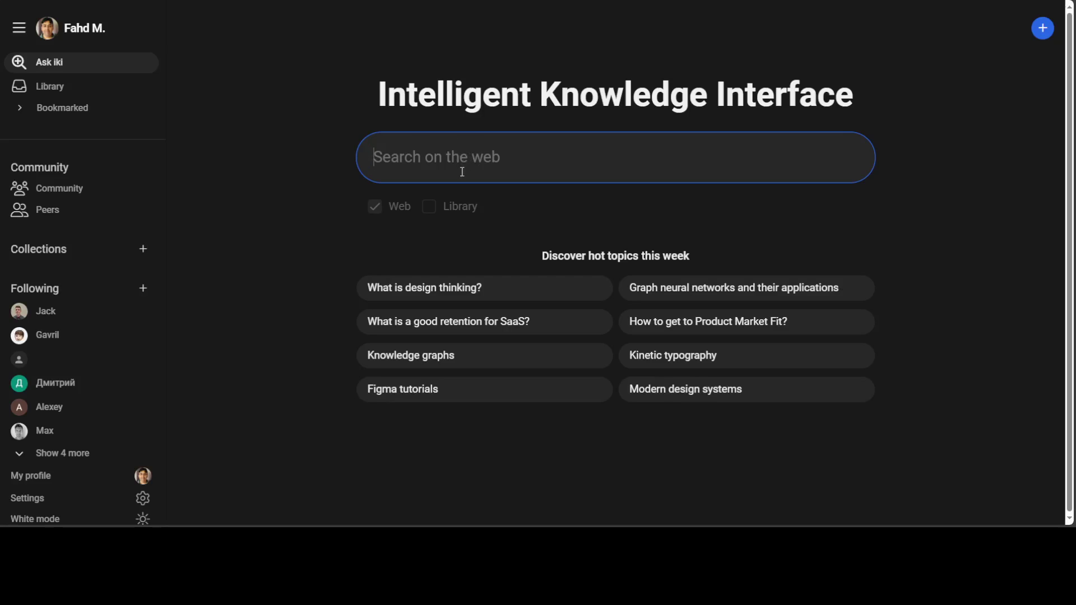
{"action": "key", "text": "Escape"}
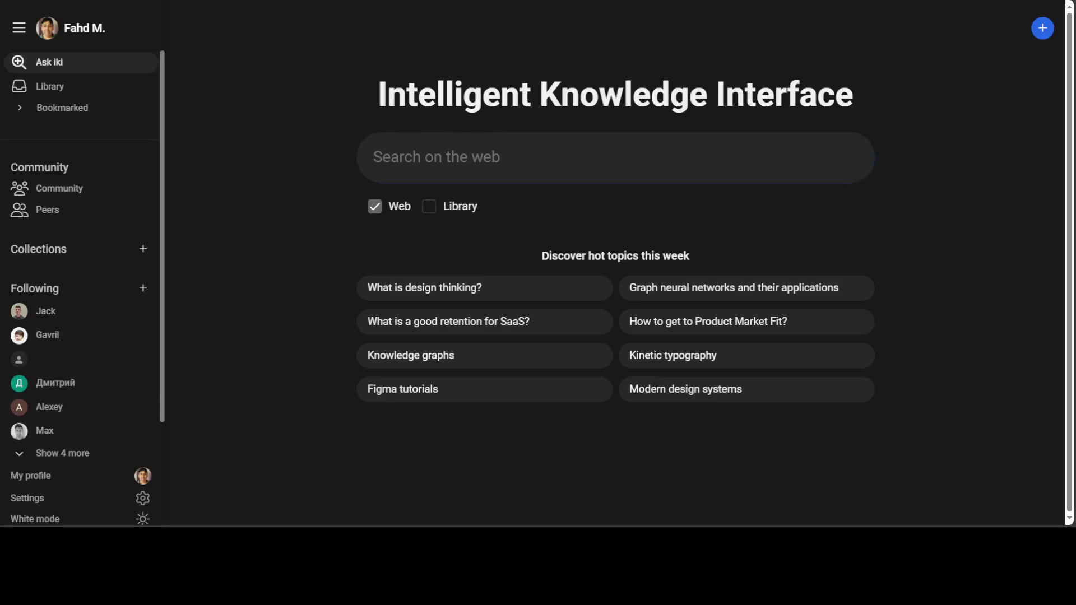
{"action": "left_click", "coordinate": [497, 180]}
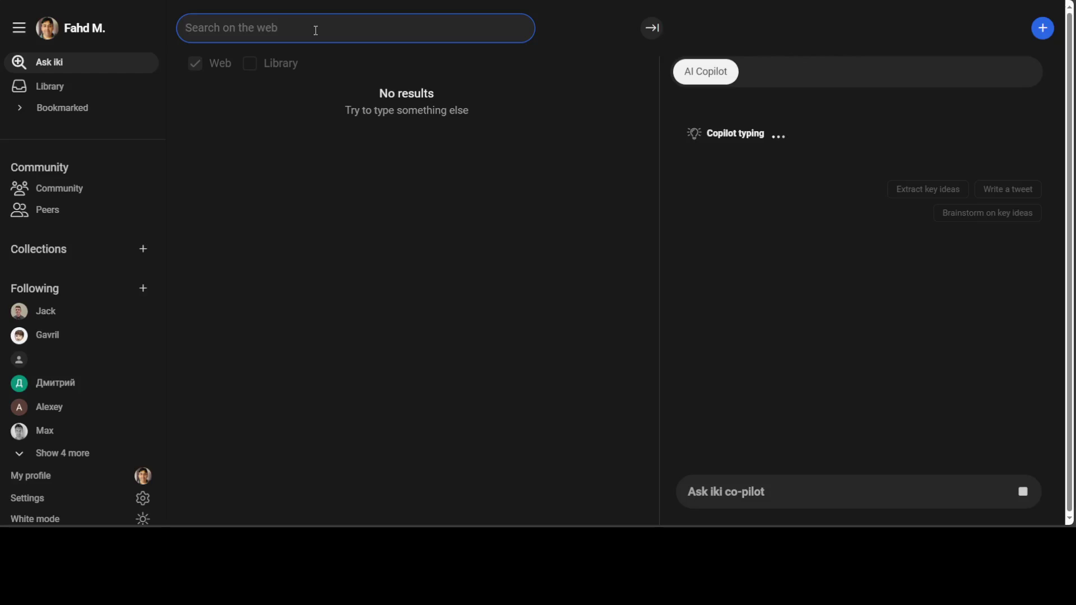
Step: Try to run a full-text library search from Ask iki for "what is DBA" and dismiss the notification
{"action": "left_click", "coordinate": [96, 64]}
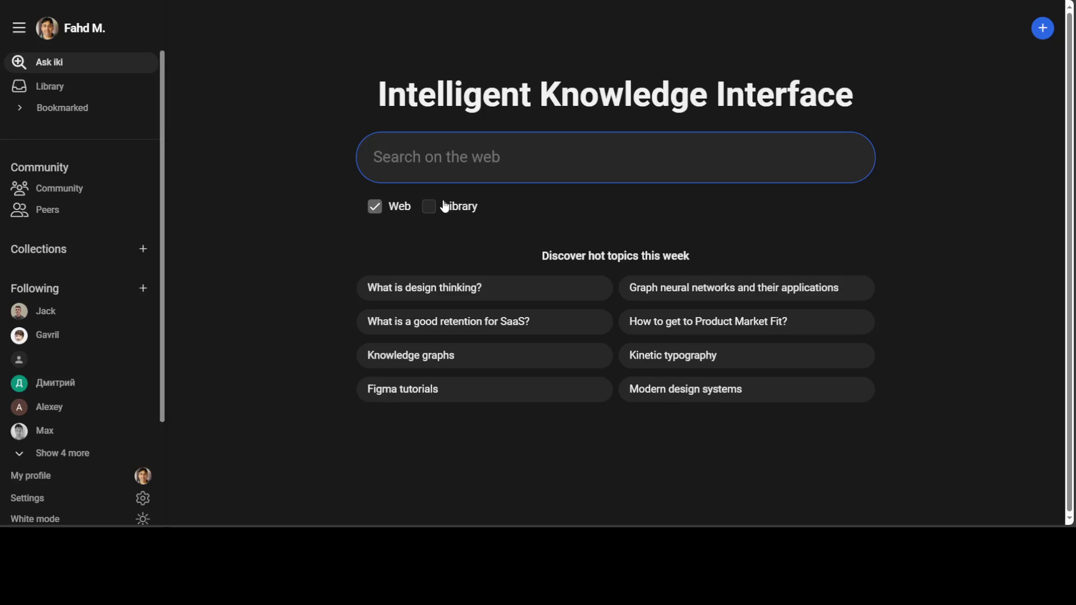
{"action": "left_click", "coordinate": [435, 156]}
{"action": "type", "text": "what is "}
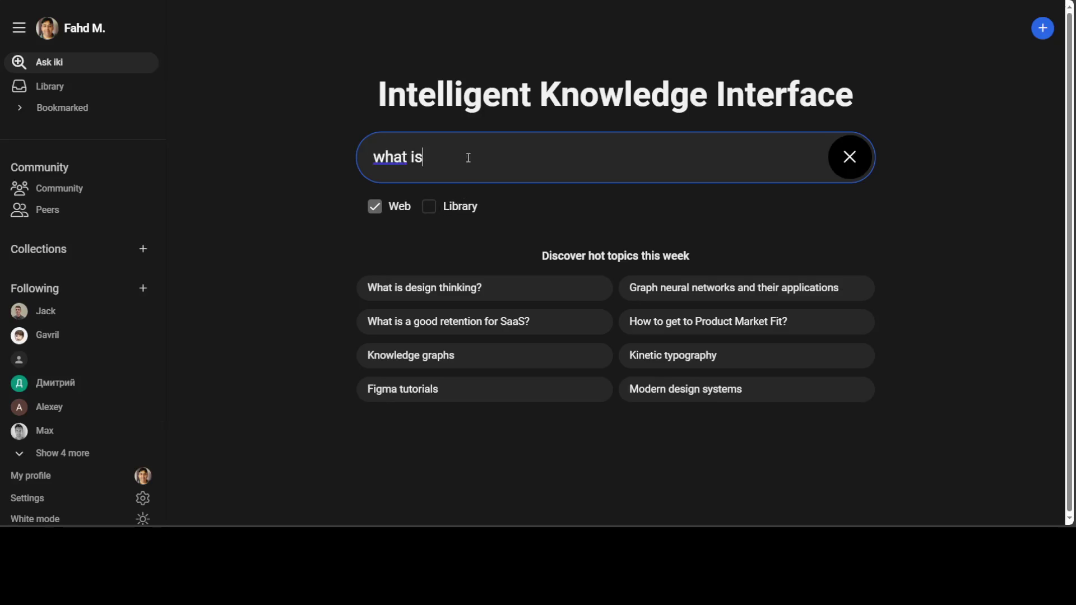
{"action": "type", "text": "DBA"}
{"action": "left_click", "coordinate": [429, 207]}
{"action": "left_click", "coordinate": [644, 158]}
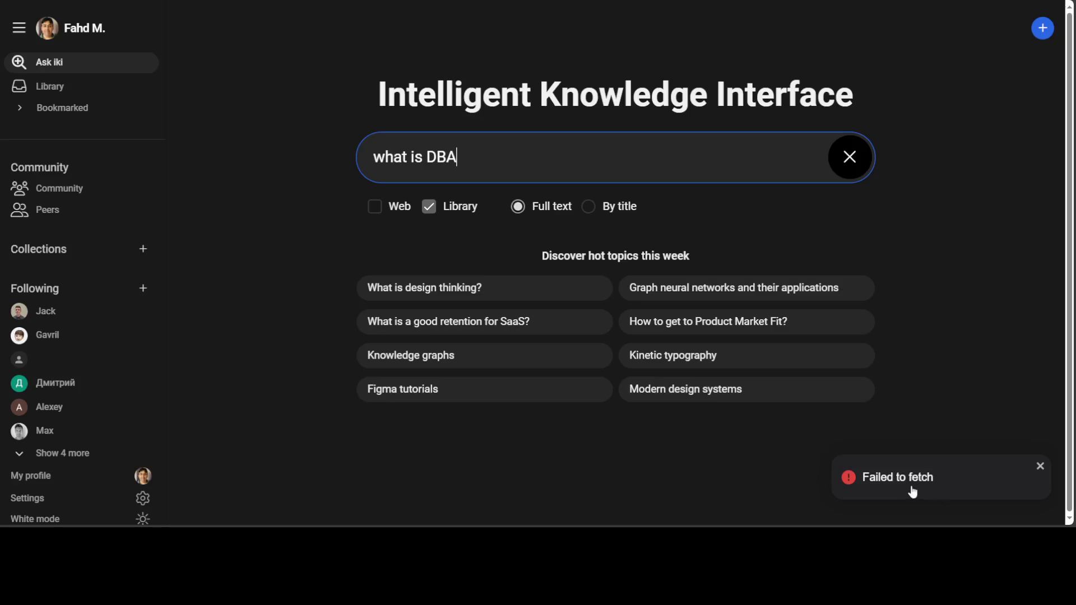
{"action": "left_click", "coordinate": [1041, 467]}
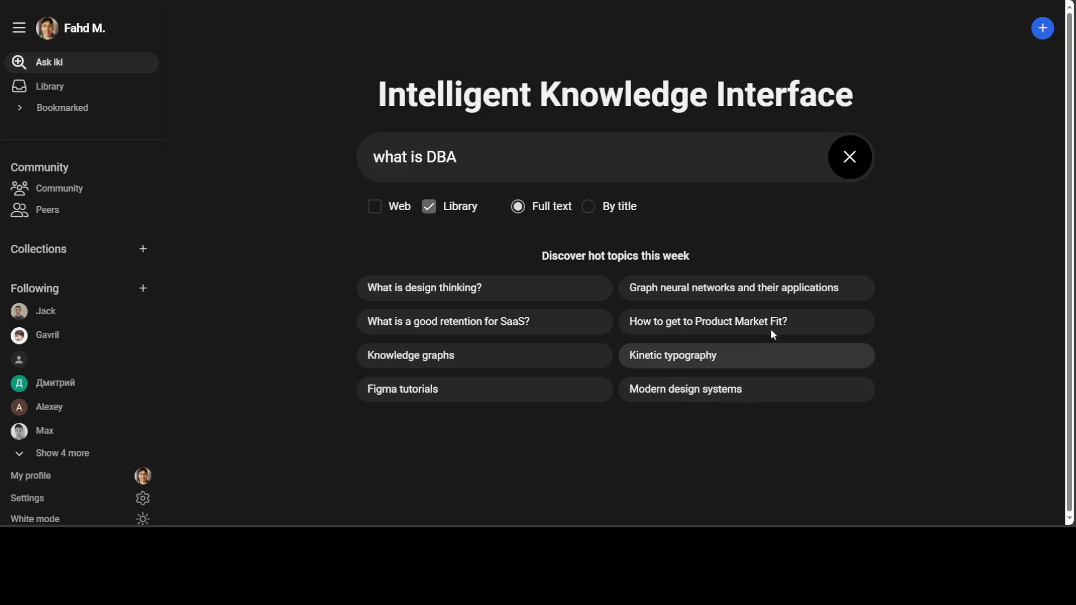
Step: Open the hot topic "Graph neural networks and their applications" and write "Can you search my library and tell me what is DBA" to the co-pilot
{"action": "left_click", "coordinate": [645, 284]}
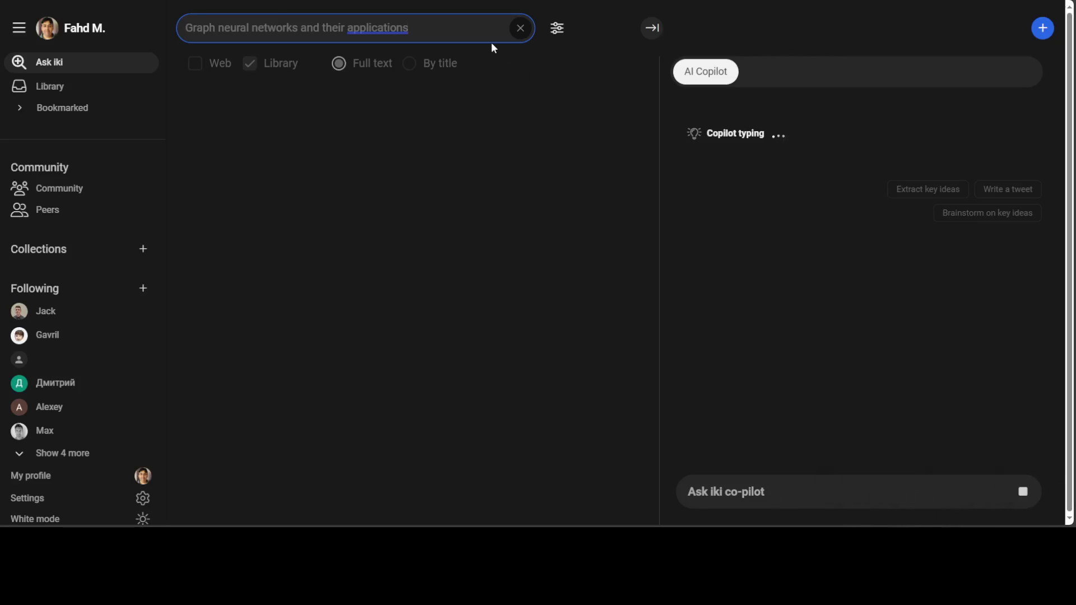
{"action": "left_click", "coordinate": [790, 490]}
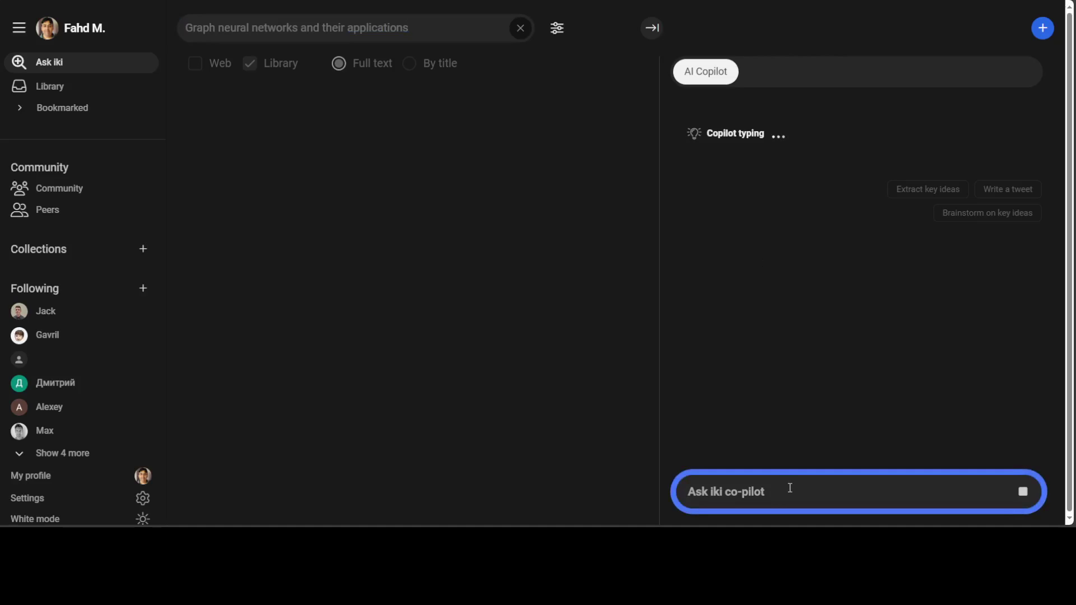
{"action": "type", "text": "WHA TIS db"}
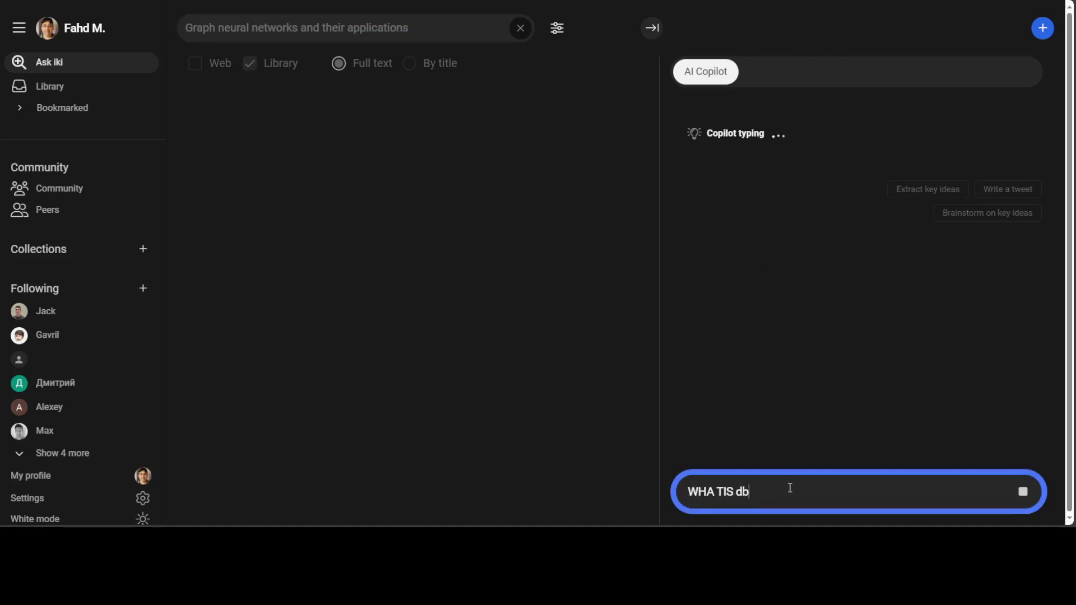
{"action": "key", "text": "BackSpace"}
{"action": "key", "text": "BackSpace"}
{"action": "key", "text": "BackSpace"}
{"action": "key", "text": "BackSpace"}
{"action": "key", "text": "BackSpace"}
{"action": "key", "text": "BackSpace"}
{"action": "key", "text": "BackSpace"}
{"action": "key", "text": "BackSpace"}
{"action": "key", "text": "BackSpace"}
{"action": "type", "text": "Can"}
{"action": "key", "text": "BackSpace"}
{"action": "key", "text": "BackSpace"}
{"action": "key", "text": "BackSpace"}
{"action": "type", "text": "Can you search my "}
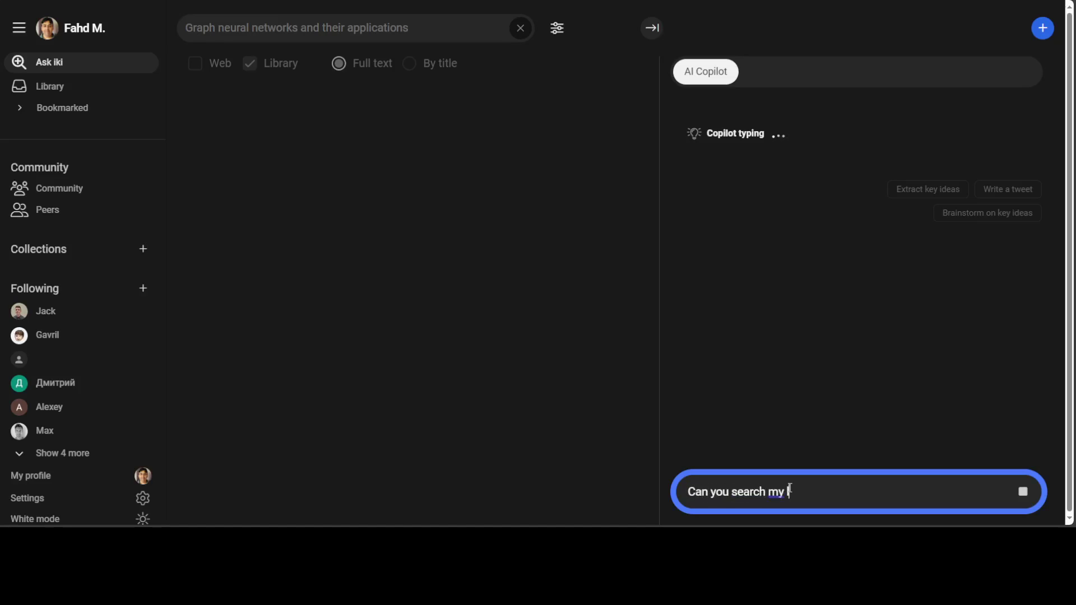
{"action": "type", "text": "library and tell me "}
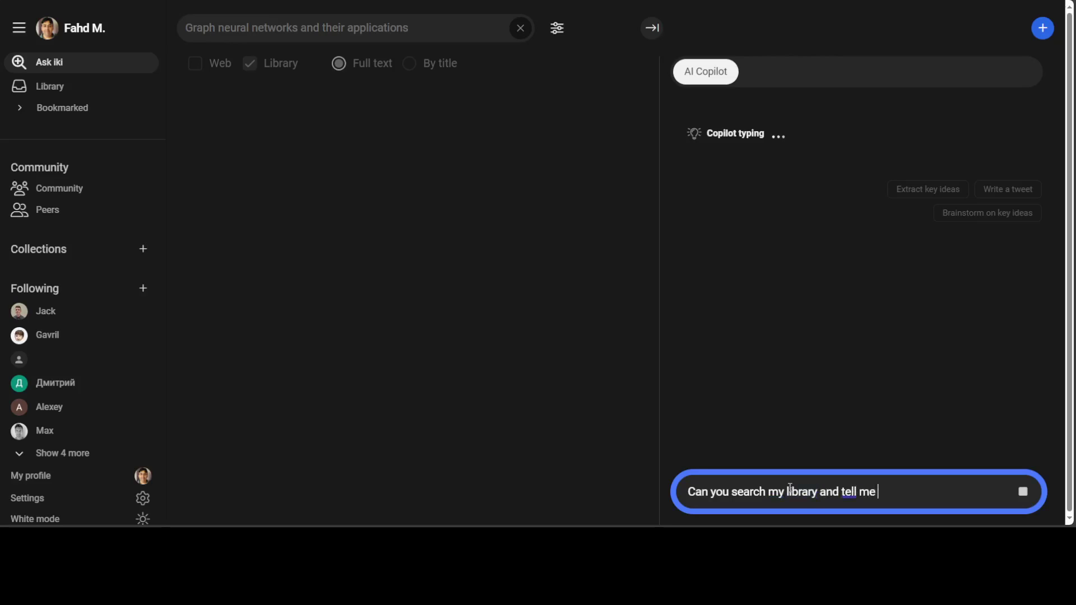
{"action": "type", "text": "what is DBA"}
{"action": "left_click", "coordinate": [705, 79]}
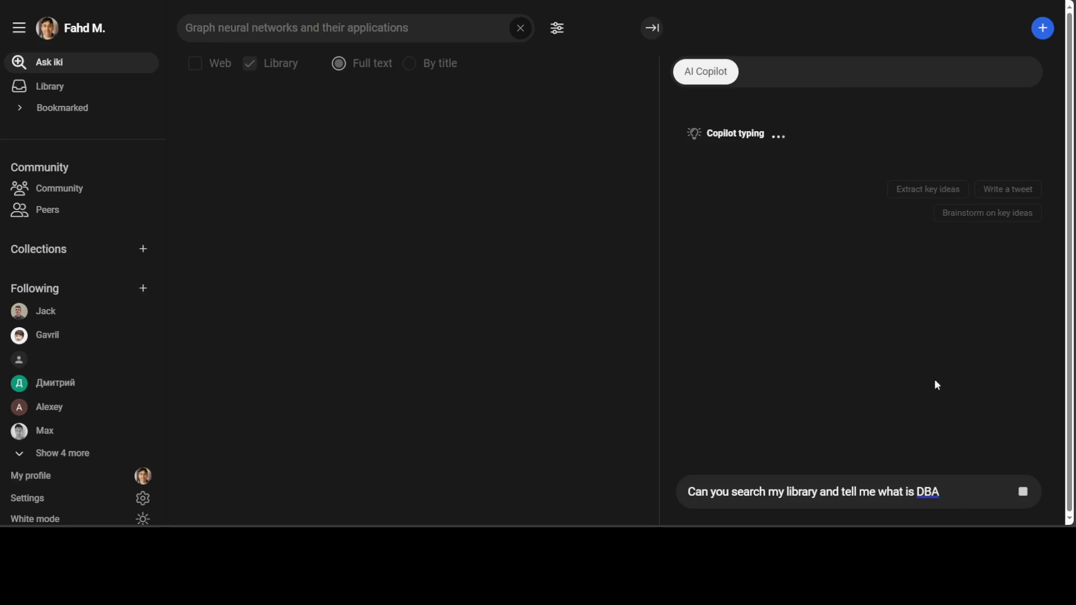
Step: Copy and clear the co-pilot question, reload Ask iki, and try to run it as a full-text library search
{"action": "left_click", "coordinate": [960, 497]}
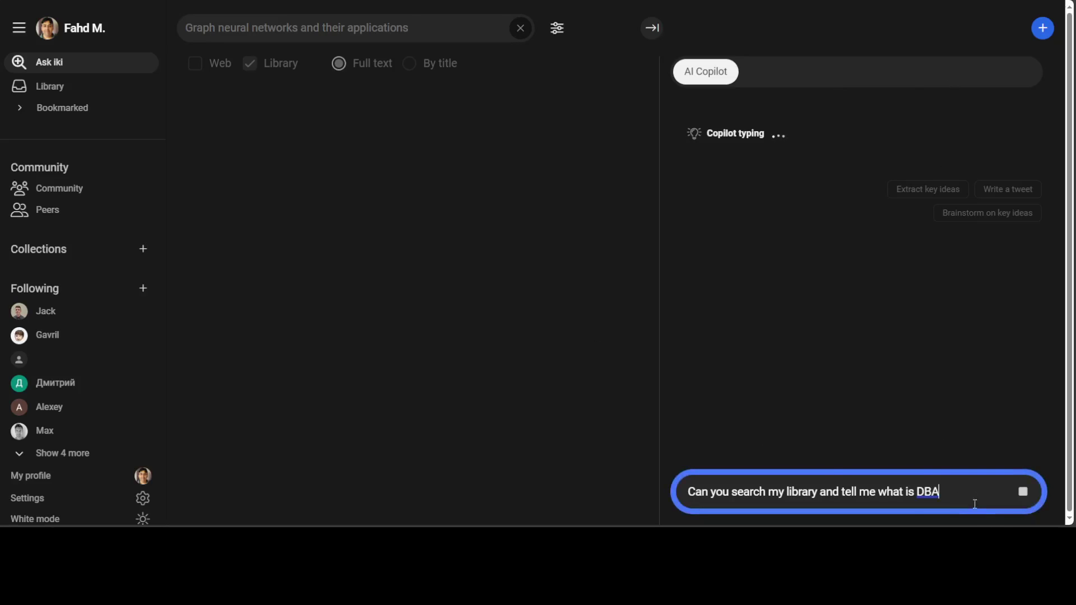
{"action": "left_click_drag", "start_coordinate": [973, 501], "coordinate": [509, 491]}
{"action": "key", "text": "ctrl+c"}
{"action": "key", "text": "BackSpace"}
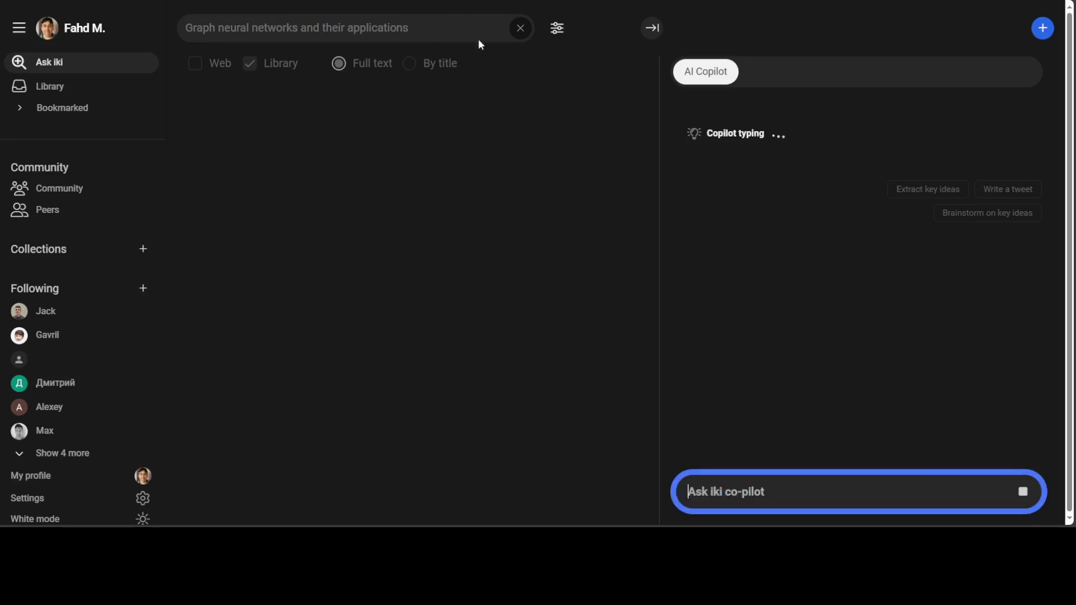
{"action": "key", "text": "F5"}
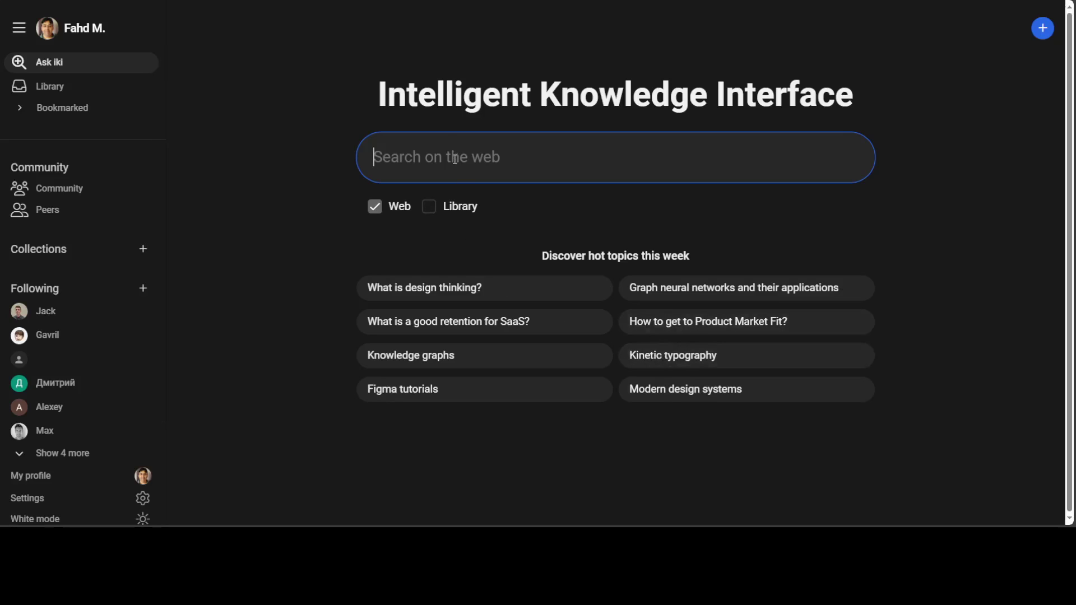
{"action": "left_click", "coordinate": [429, 208]}
{"action": "left_click", "coordinate": [473, 162]}
{"action": "key", "text": "ctrl+v"}
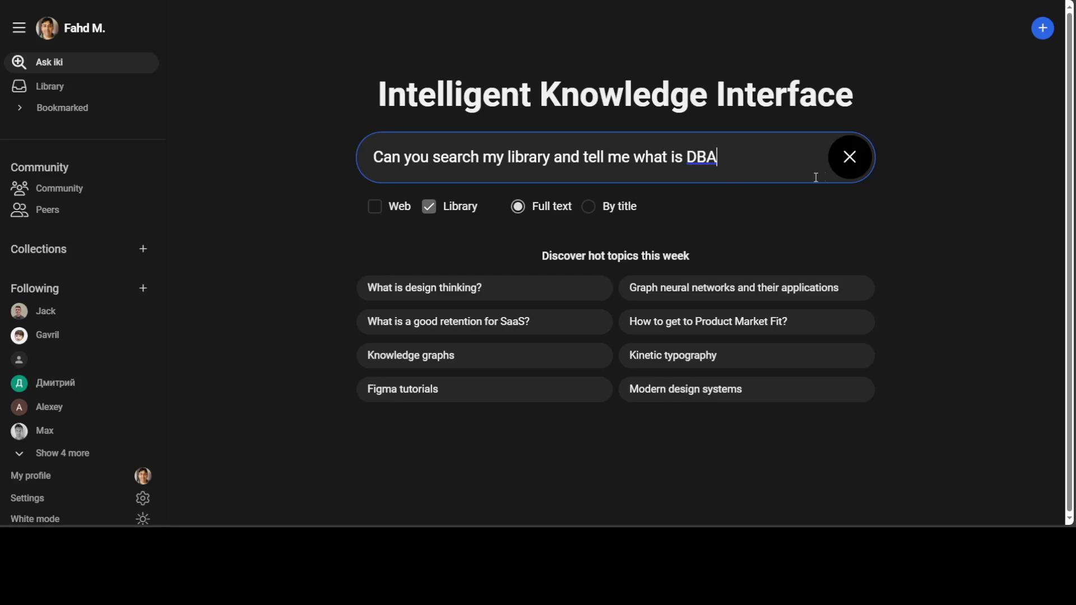
{"action": "key", "text": "Return"}
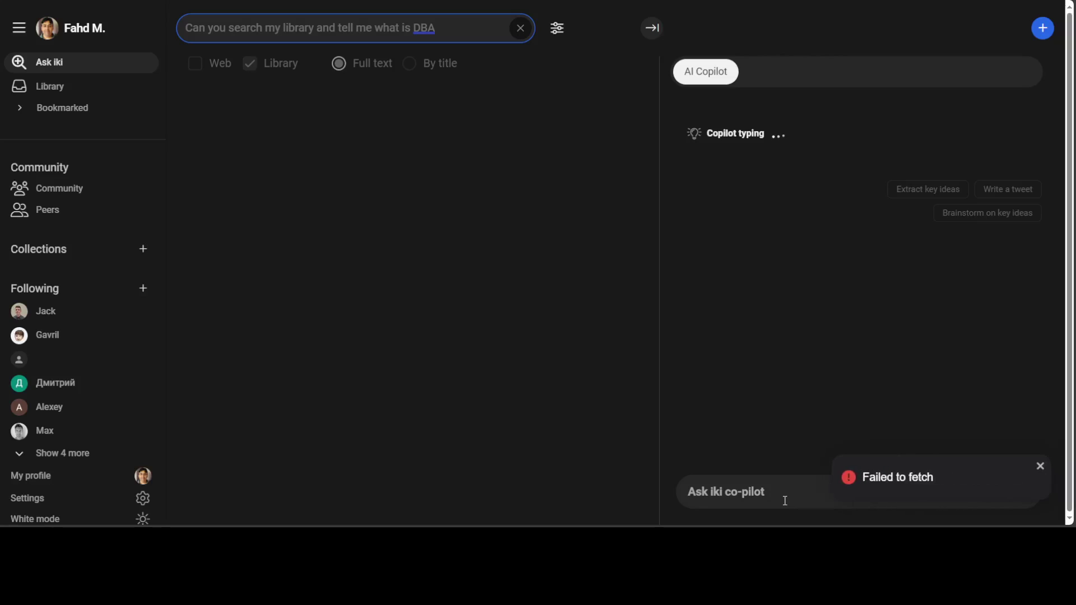
{"action": "left_click", "coordinate": [1042, 467]}
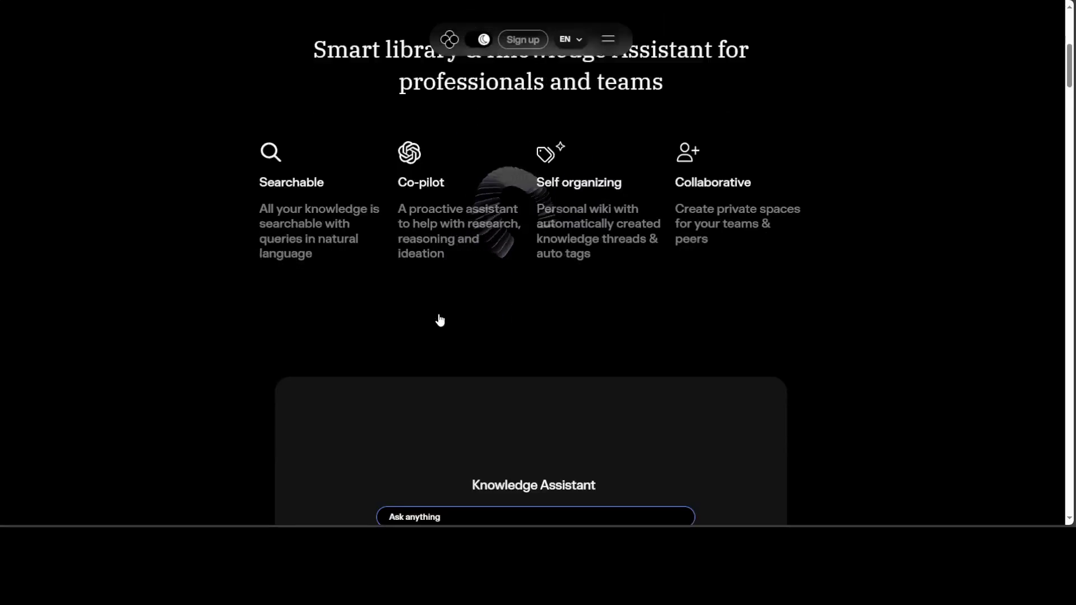
Step: Look through the iki.ai landing page's feature sections and return to its beginning
{"action": "left_click", "coordinate": [1073, 115]}
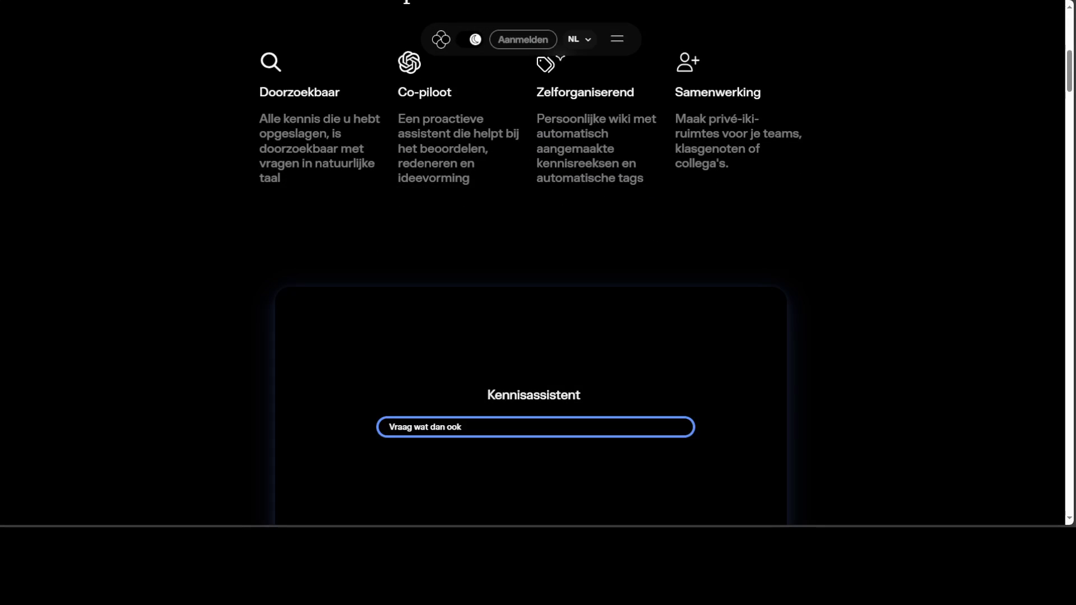
{"action": "scroll", "coordinate": [538, 280], "scroll_direction": "down", "scroll_amount": 5}
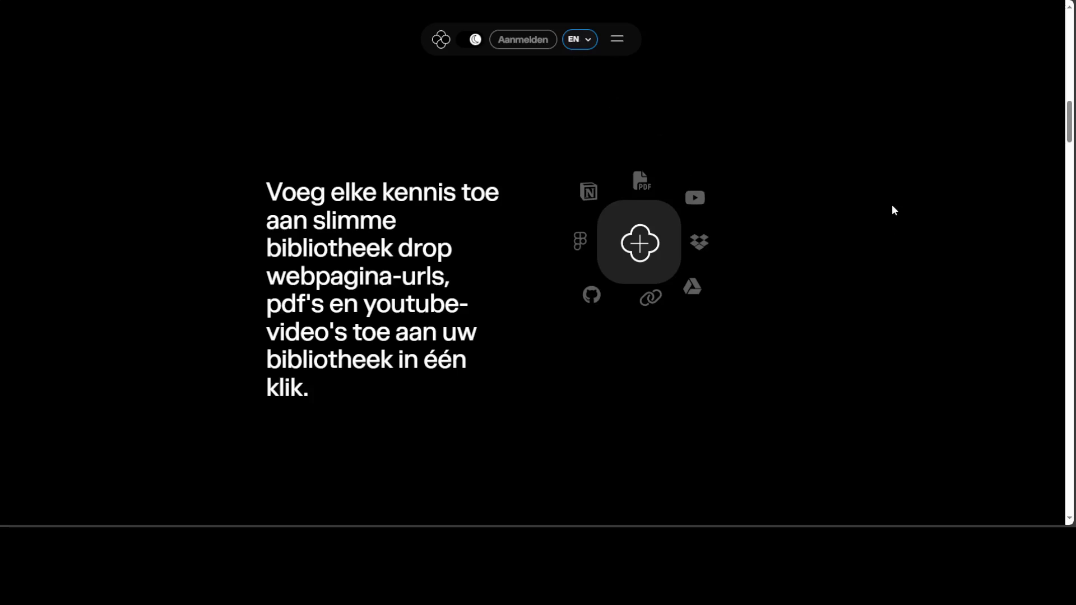
{"action": "left_click_drag", "start_coordinate": [1072, 133], "coordinate": [1071, 31]}
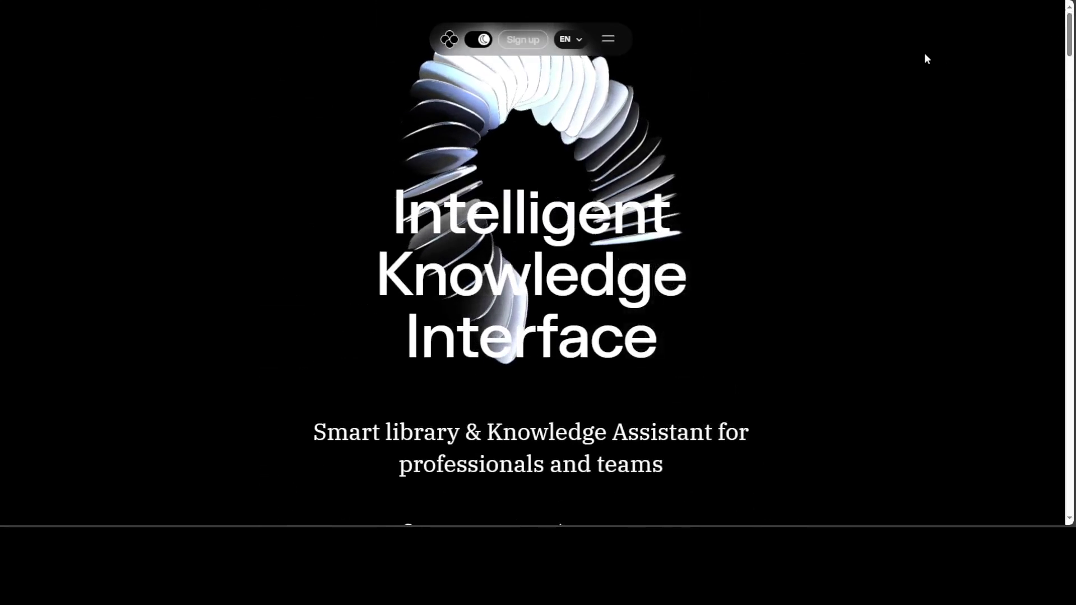